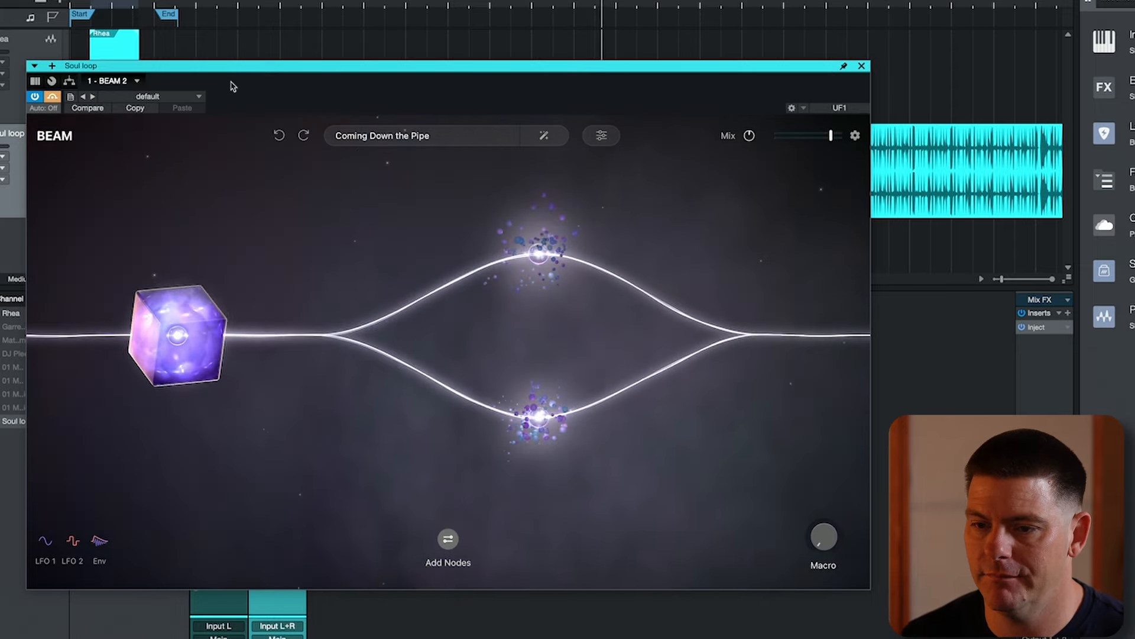
Move the BEAM window clear of the clips and turn off its bypass on the Soul loop track.
left_click_drag(235, 67, 233, 132)
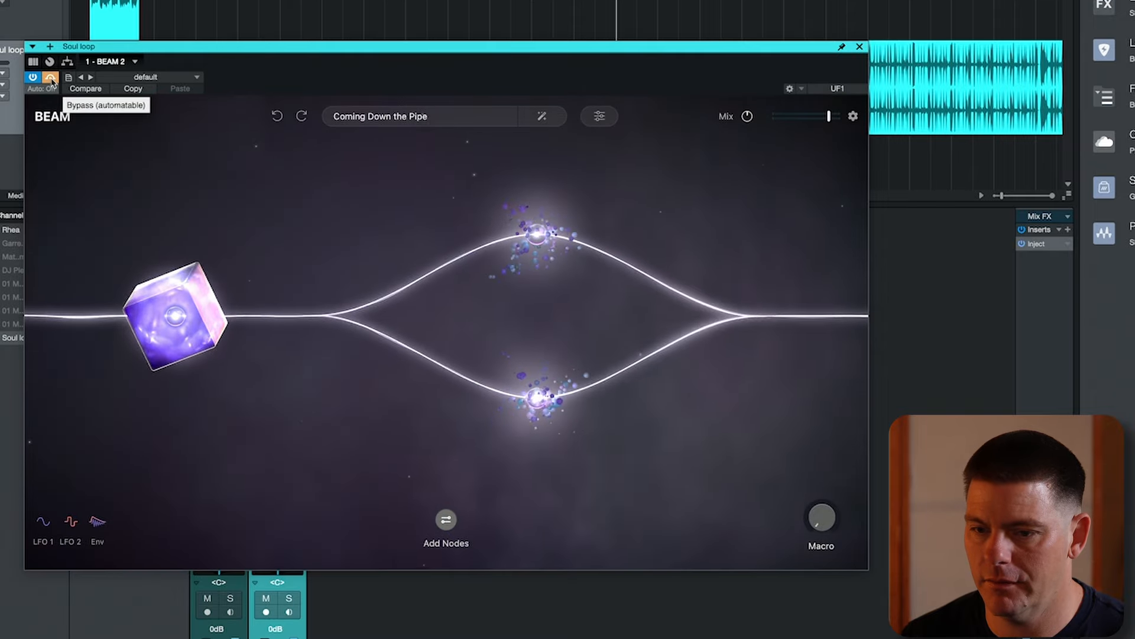
left_click(51, 78)
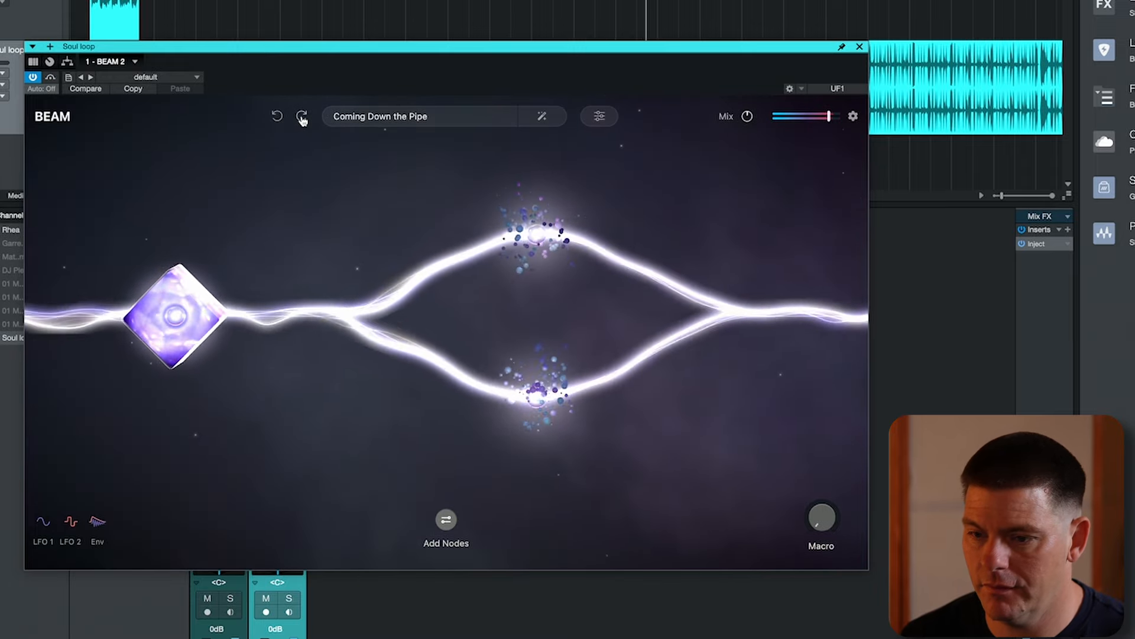
Load the Carbon Groover preset from the 04 Drum Warp folder and close the preset browser.
left_click(425, 118)
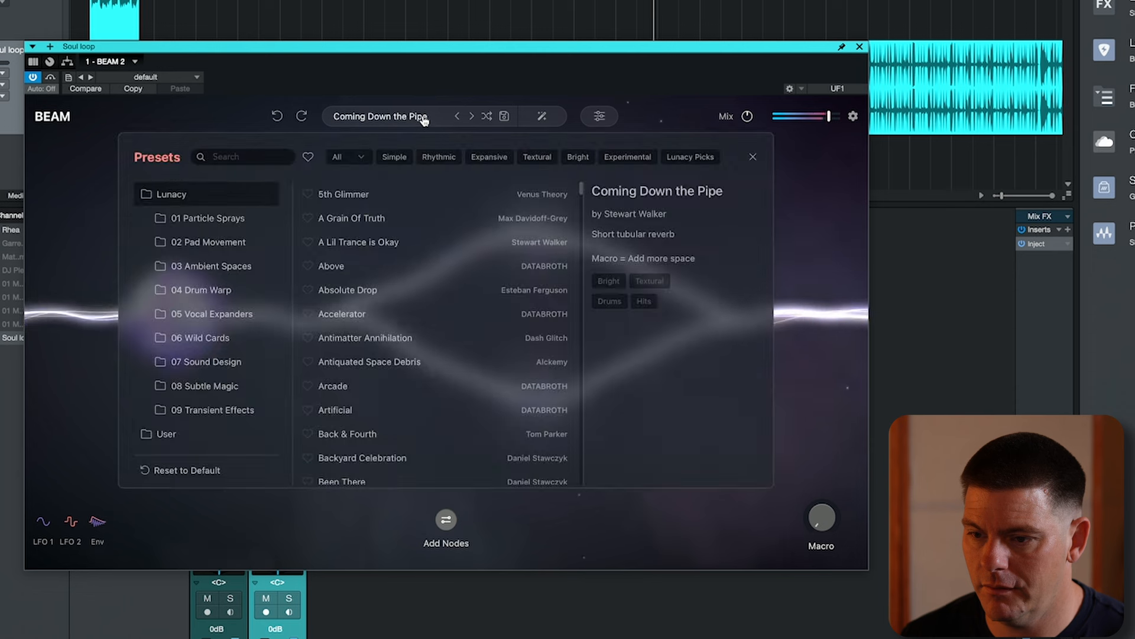
left_click(472, 117)
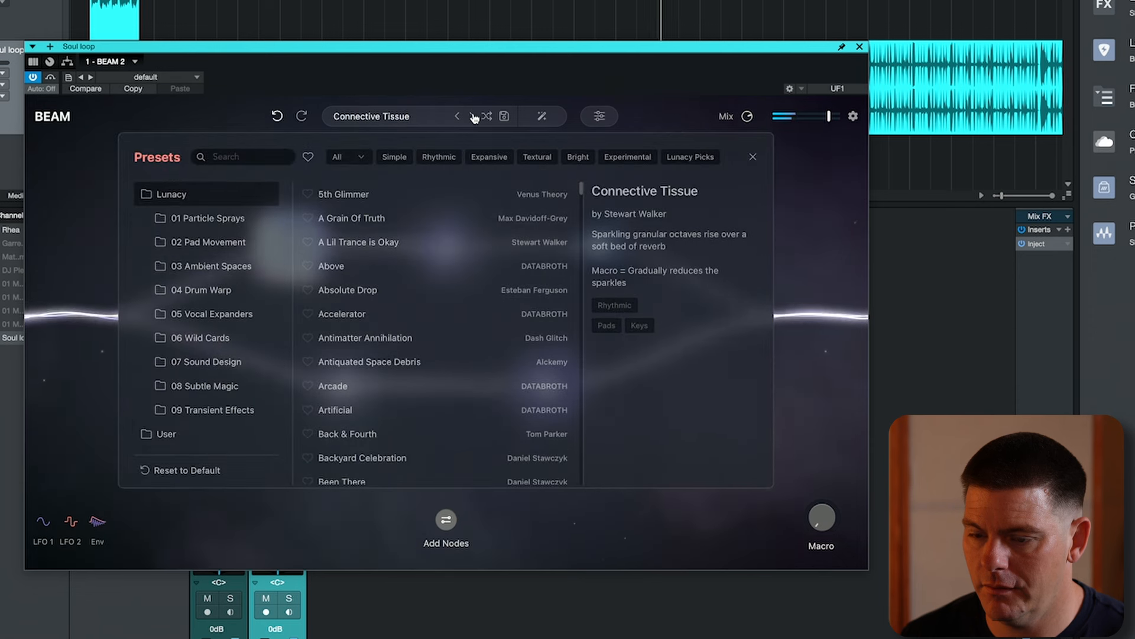
left_click(218, 290)
left_click(360, 194)
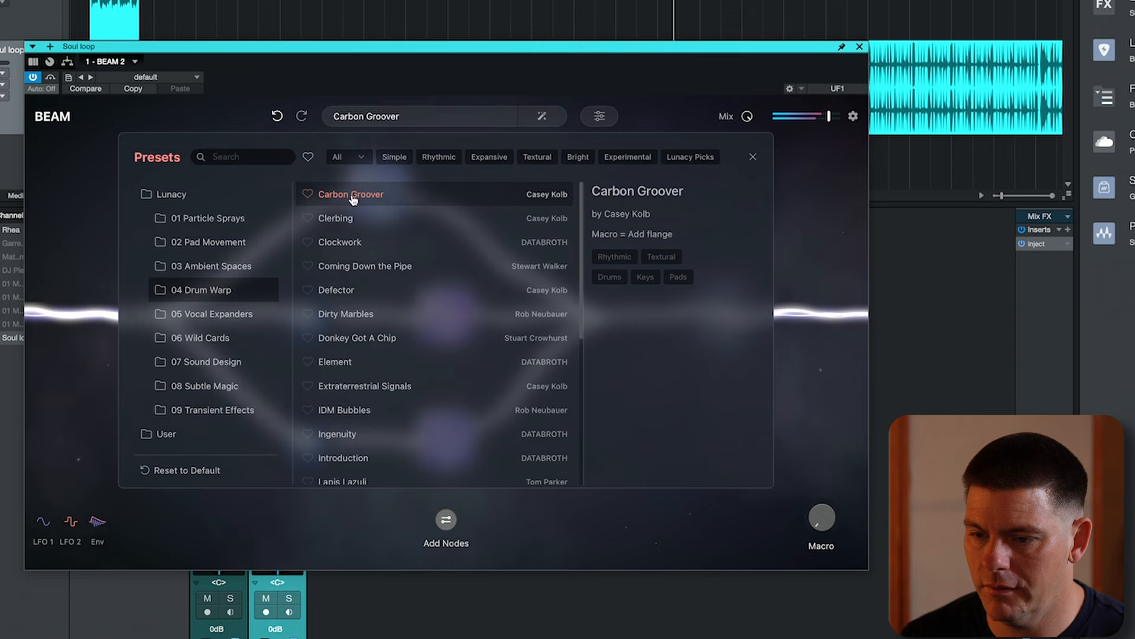
left_click(754, 157)
mouse_move(565, 127)
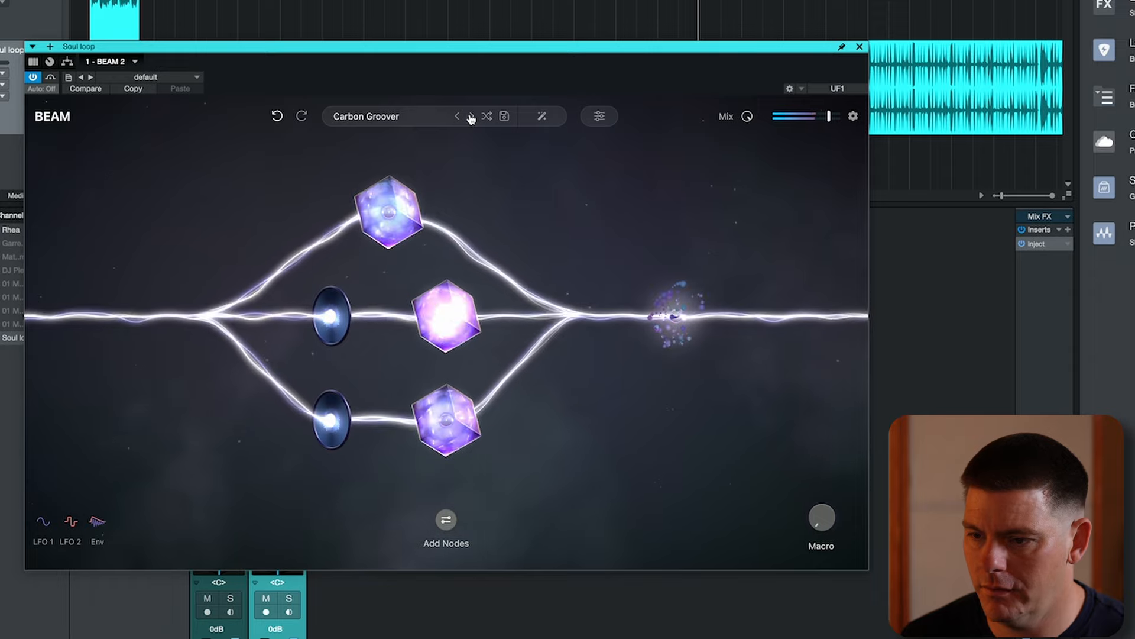
Step forward through the drum presets Clerbing, Clockwork, Coming Down the Pipe, Defector and Dirty Marbles to audition each on the loop.
left_click(472, 117)
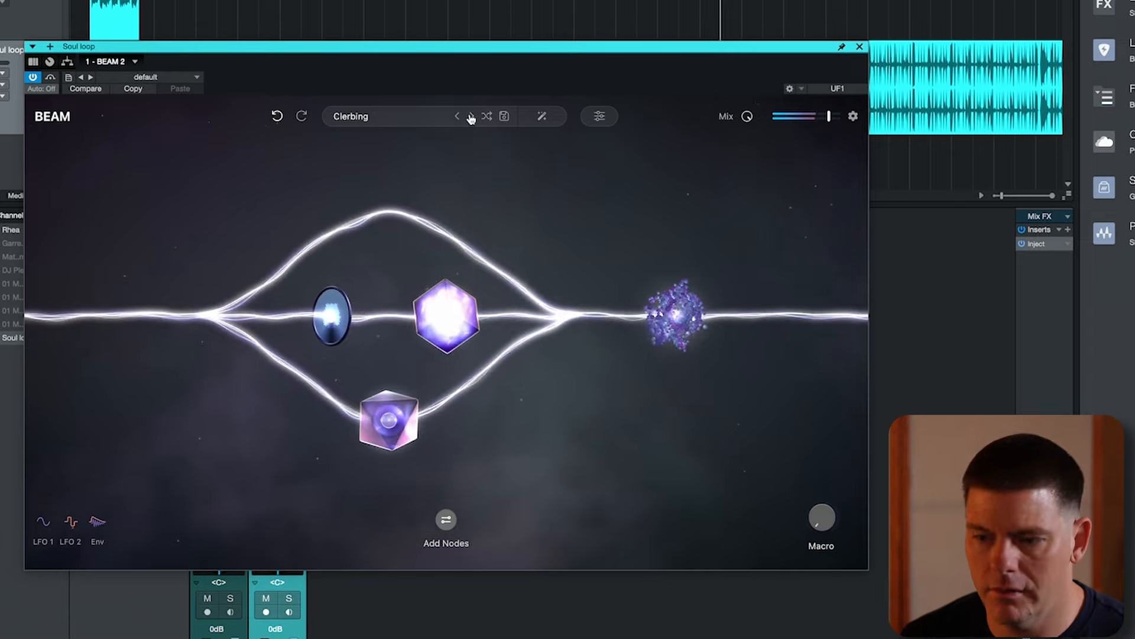
left_click(471, 117)
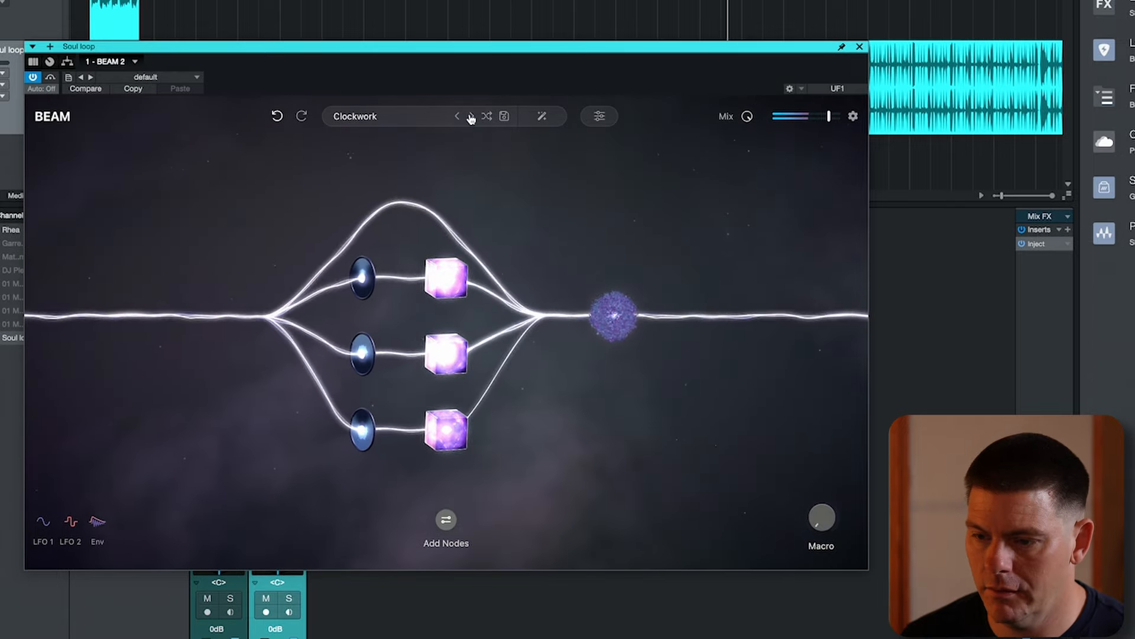
left_click(471, 117)
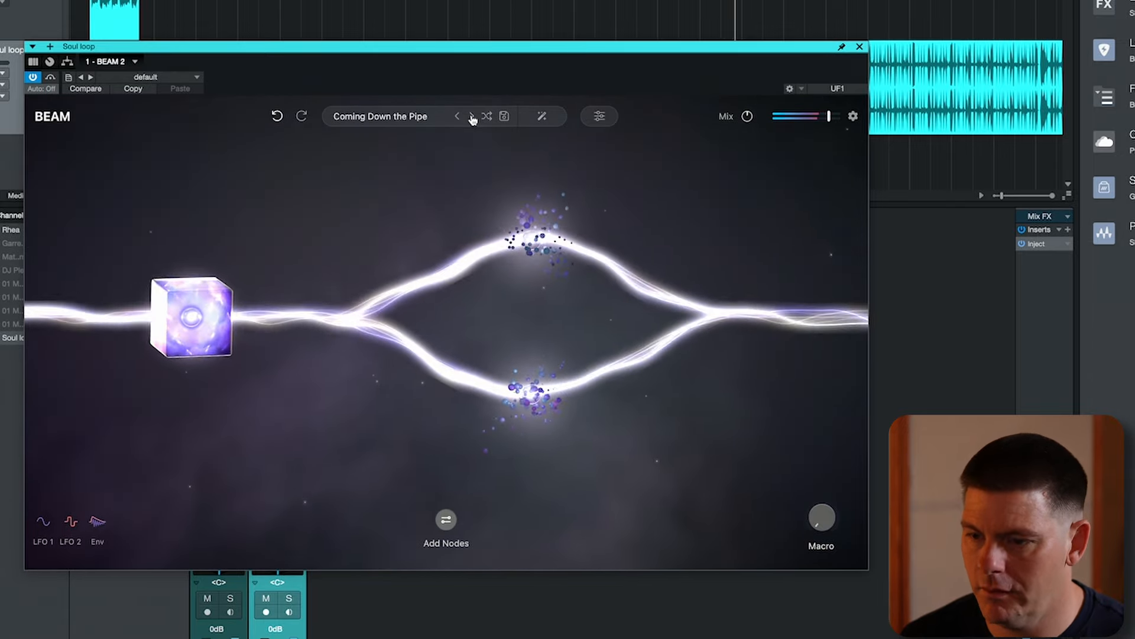
left_click(472, 117)
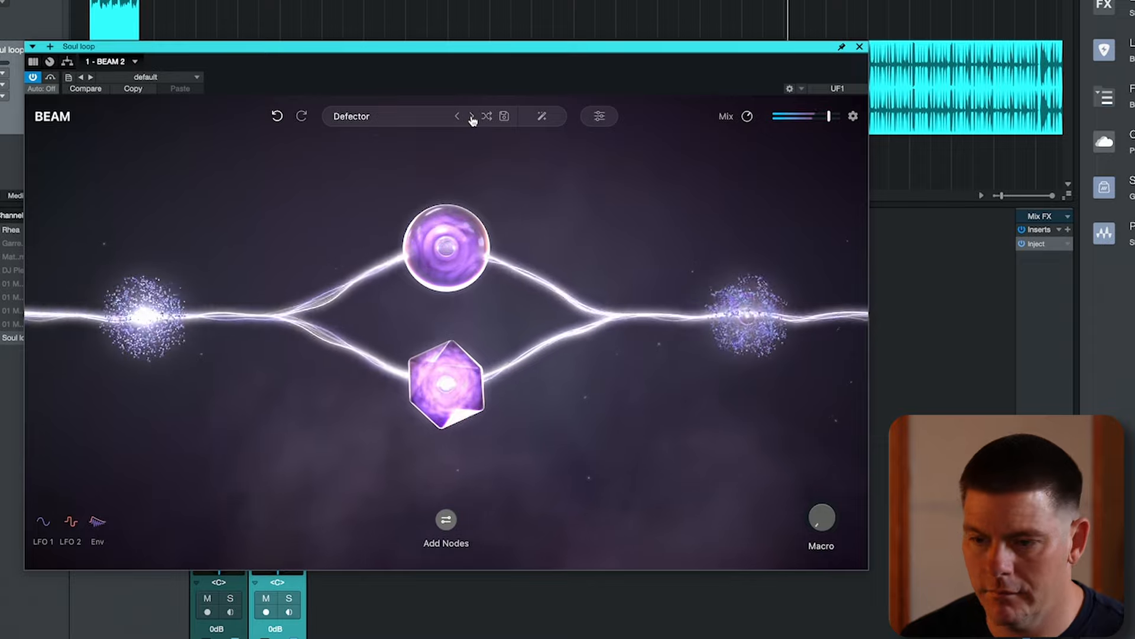
left_click(472, 116)
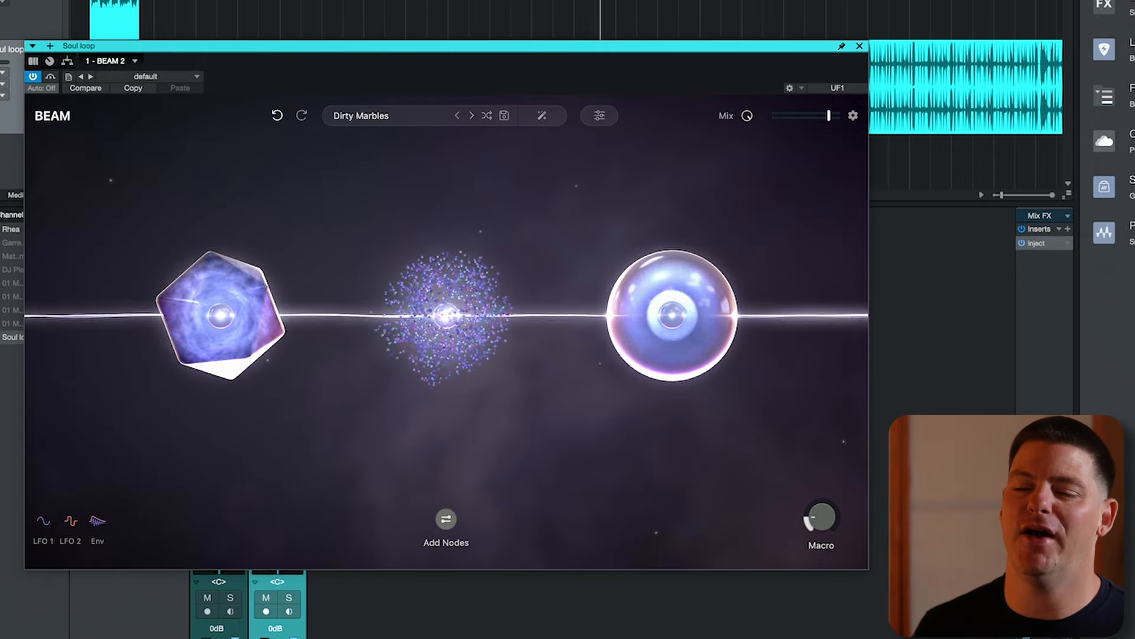
Load the Clerbing preset from the 04 Drum Warp folder and close the preset list.
left_click(407, 119)
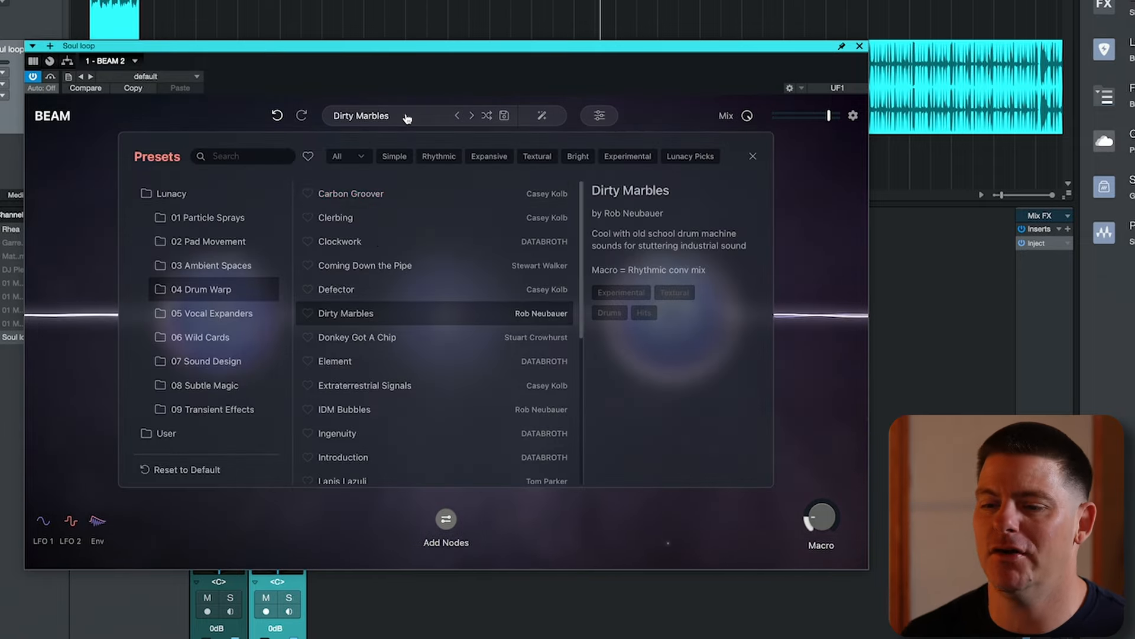
left_click(374, 223)
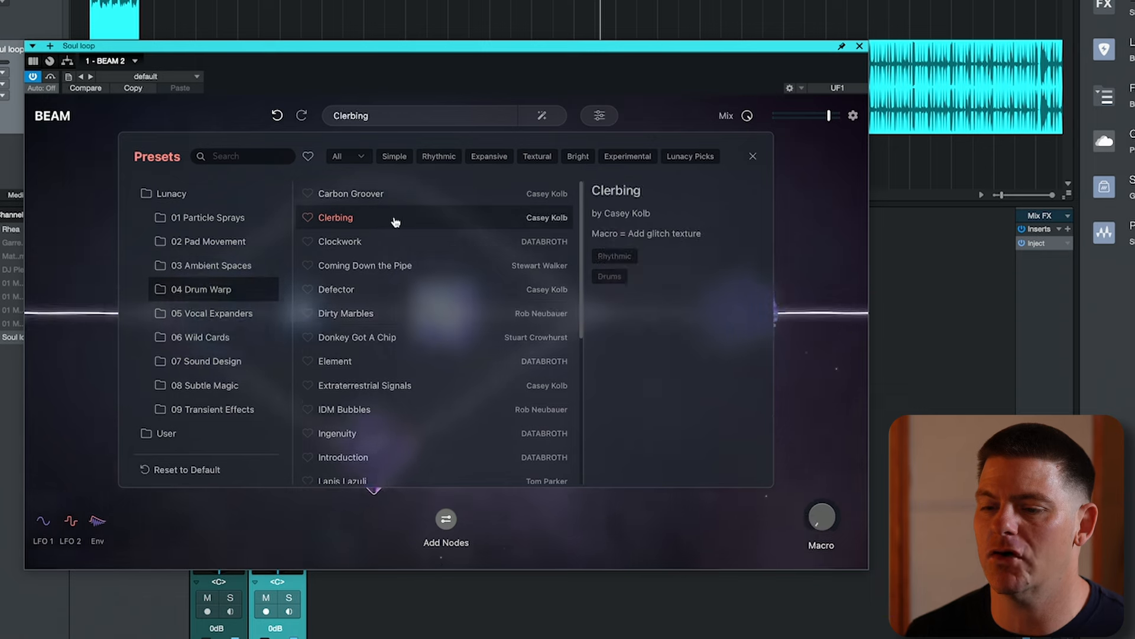
left_click(828, 226)
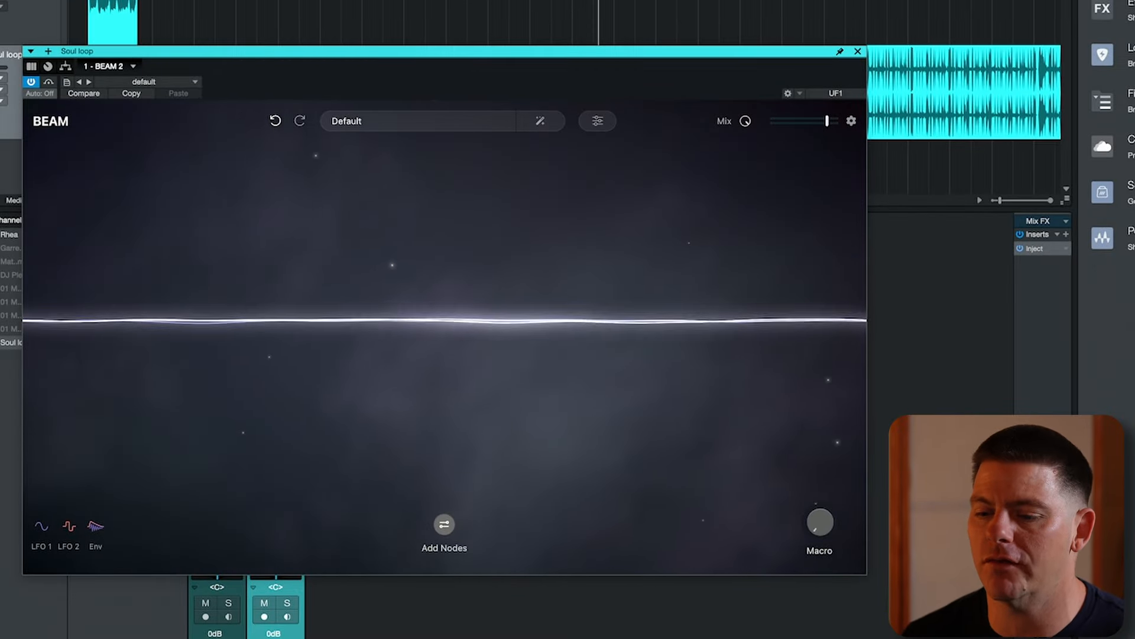
Add a Space node to the middle of the Default preset's empty beam and play the loop through it.
left_click(442, 525)
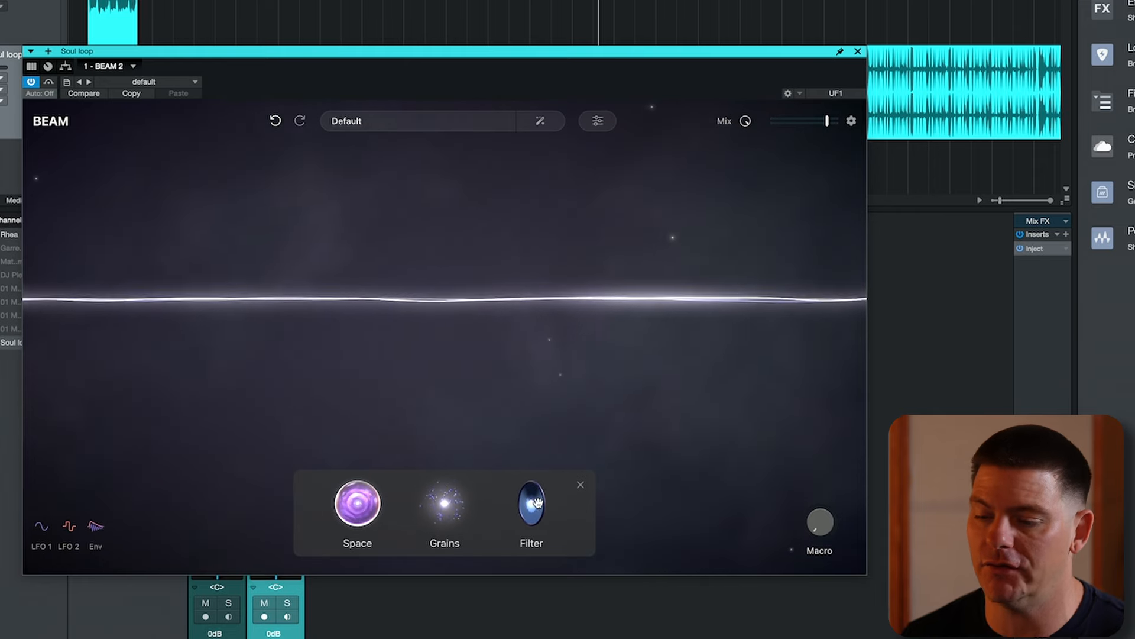
left_click_drag(358, 503, 445, 299)
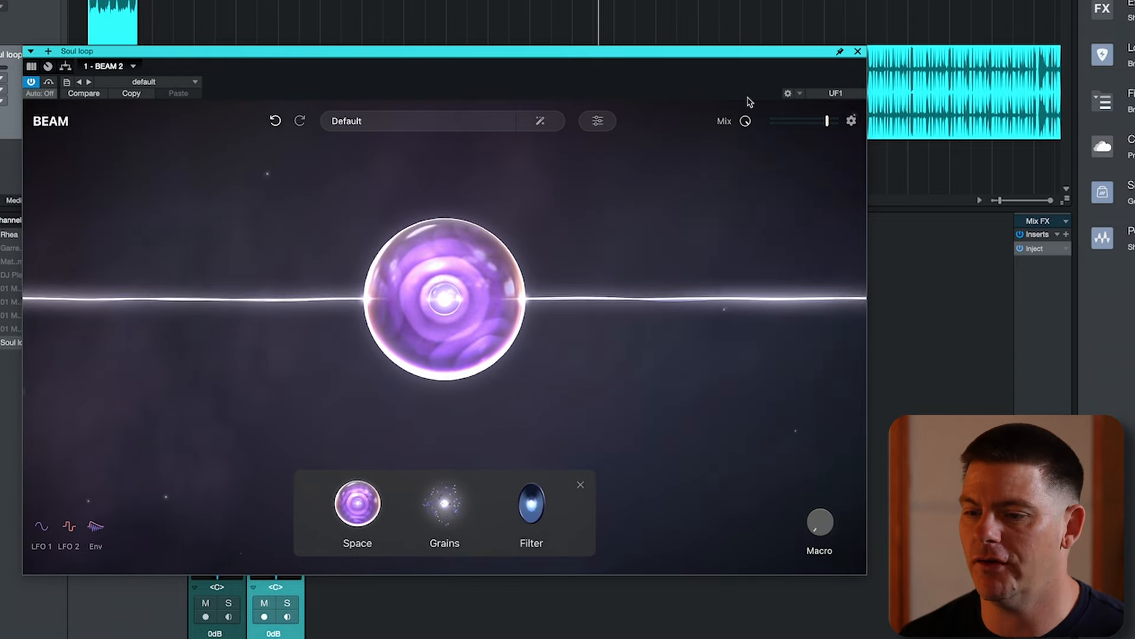
key("space")
left_click_drag(723, 52, 731, 87)
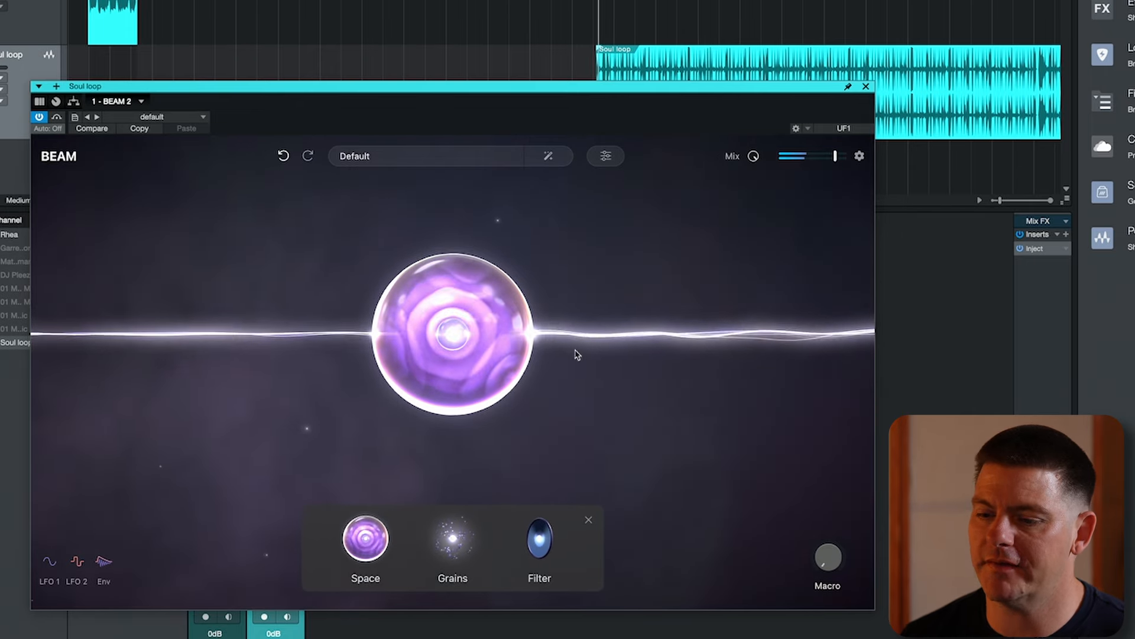
Open the Space A node's settings and lower its mix well below 50%.
left_click_drag(362, 553, 432, 375)
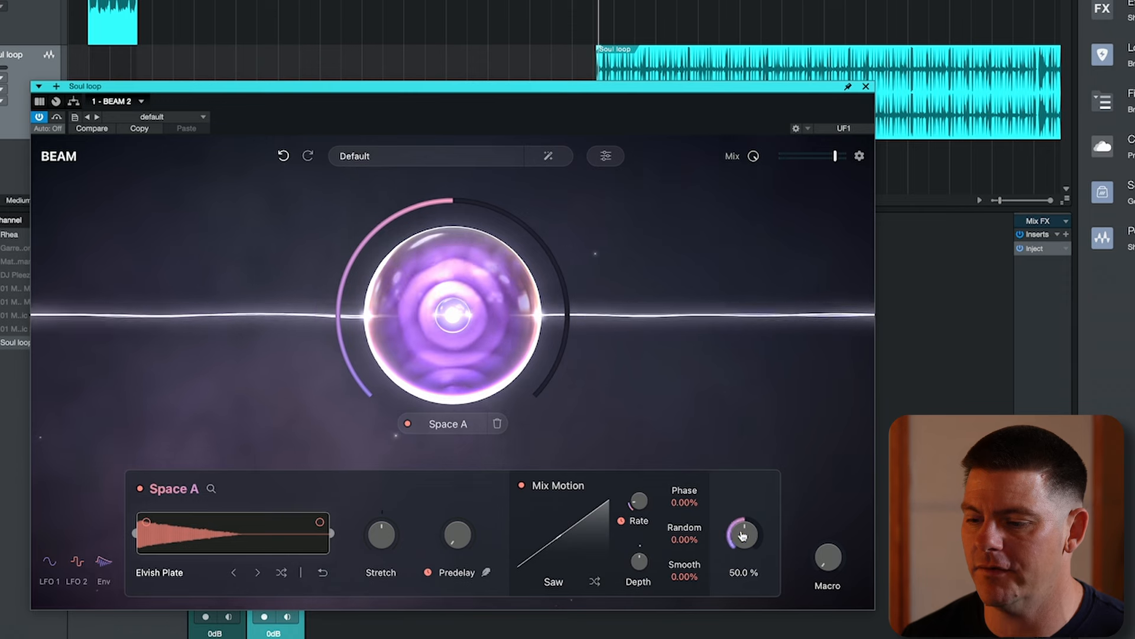
left_click_drag(743, 535, 743, 571)
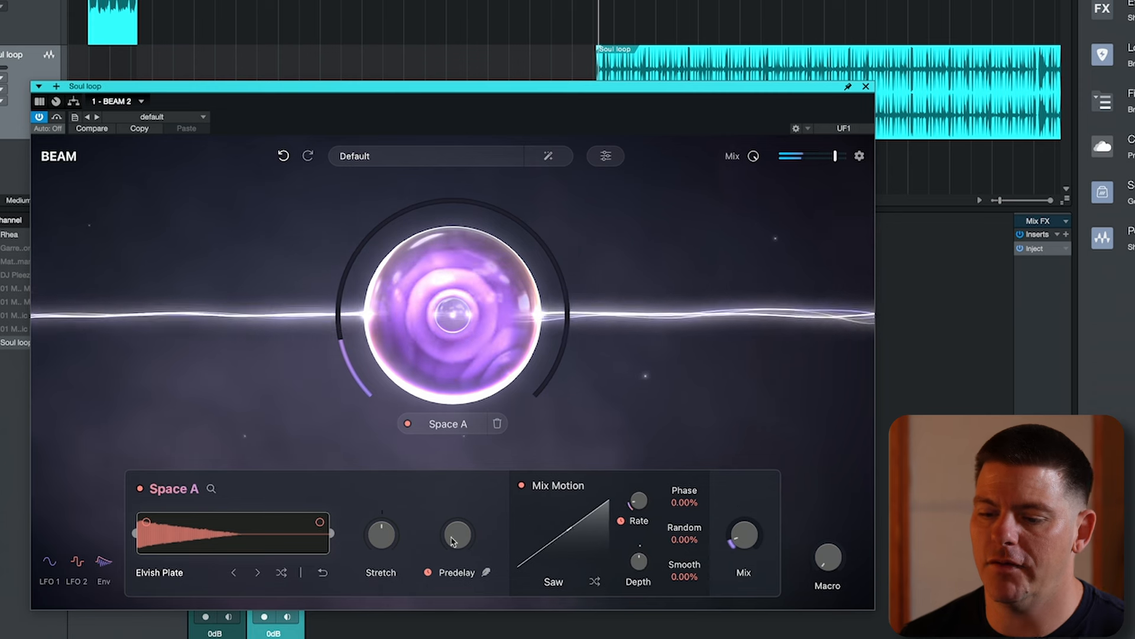
mouse_move(378, 549)
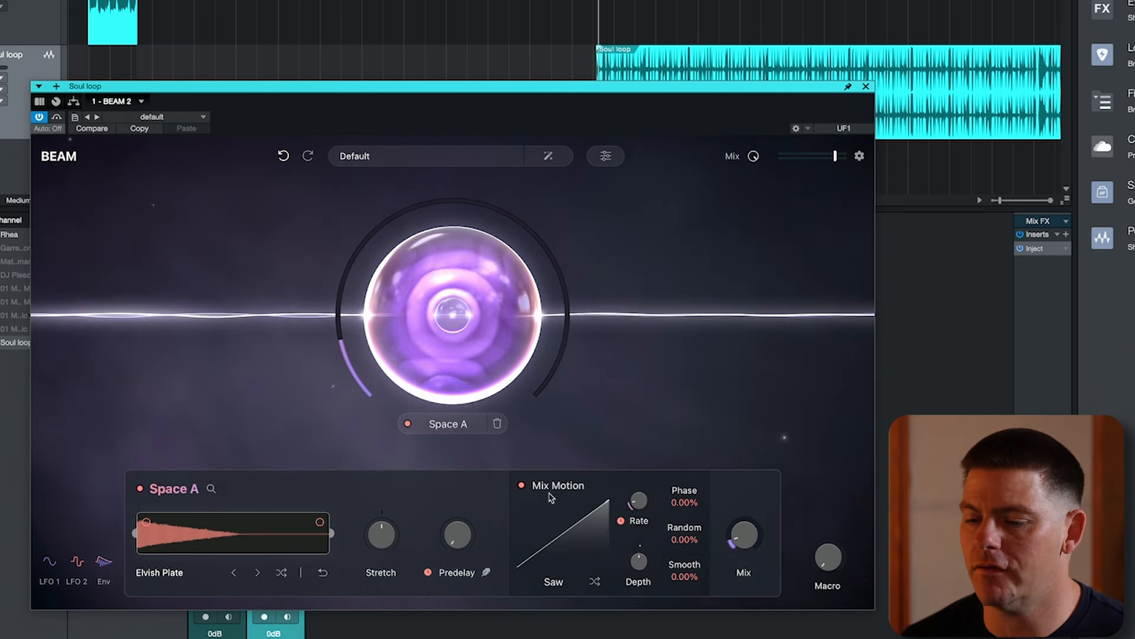
mouse_move(583, 526)
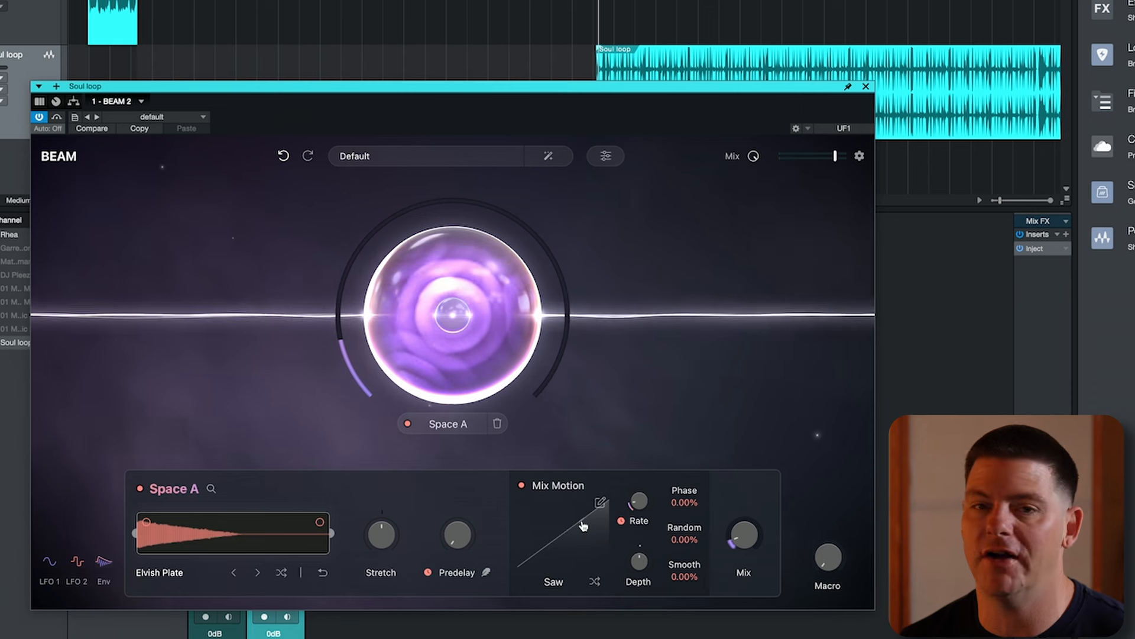
left_click(554, 573)
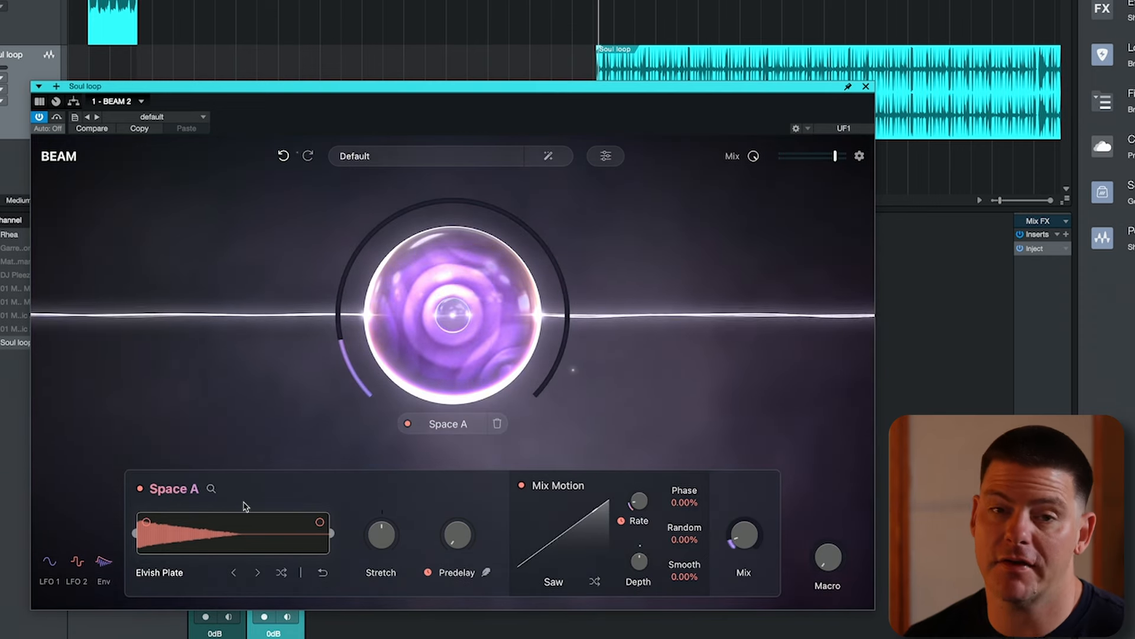
Browse the Spaces folders for Space A and load Chaos Agent from Warped Textures.
left_click(175, 574)
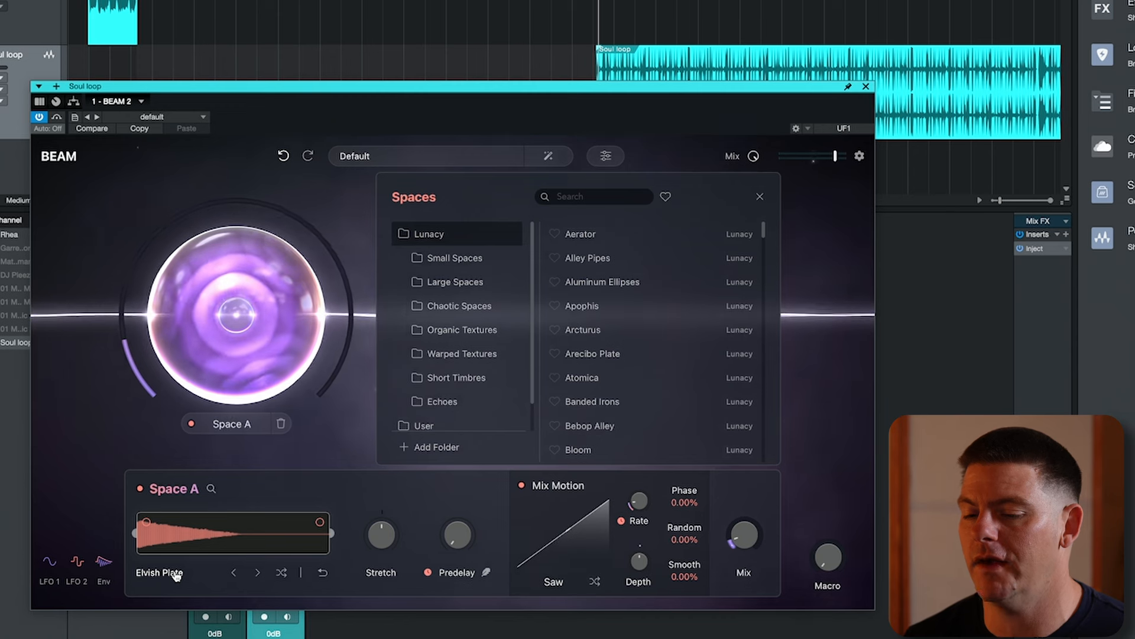
left_click(471, 259)
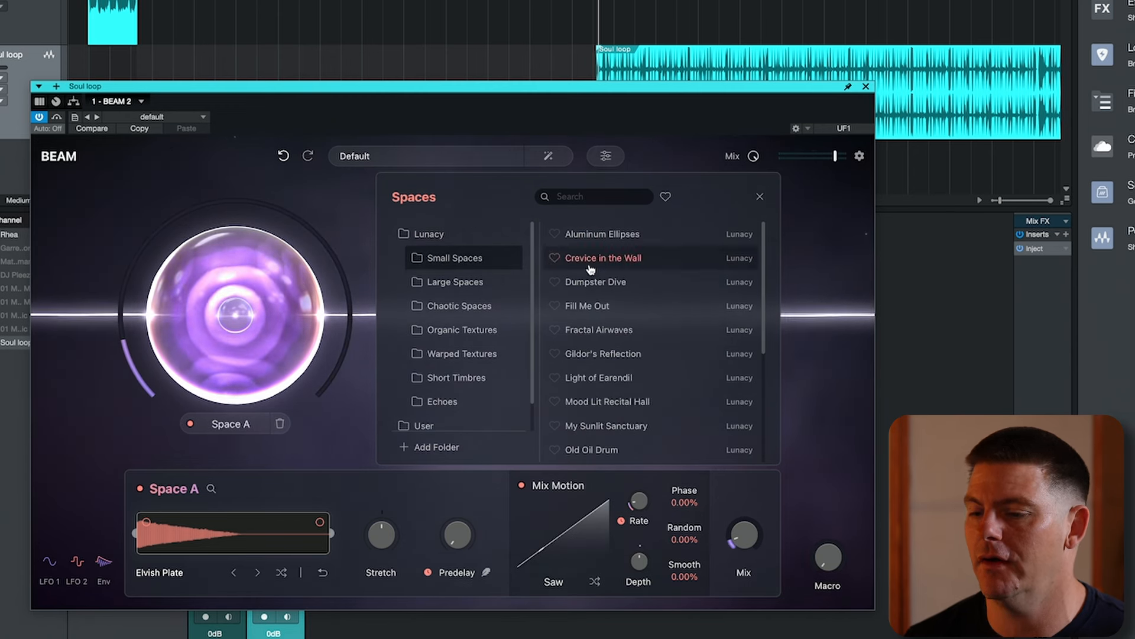
left_click(474, 282)
left_click(480, 312)
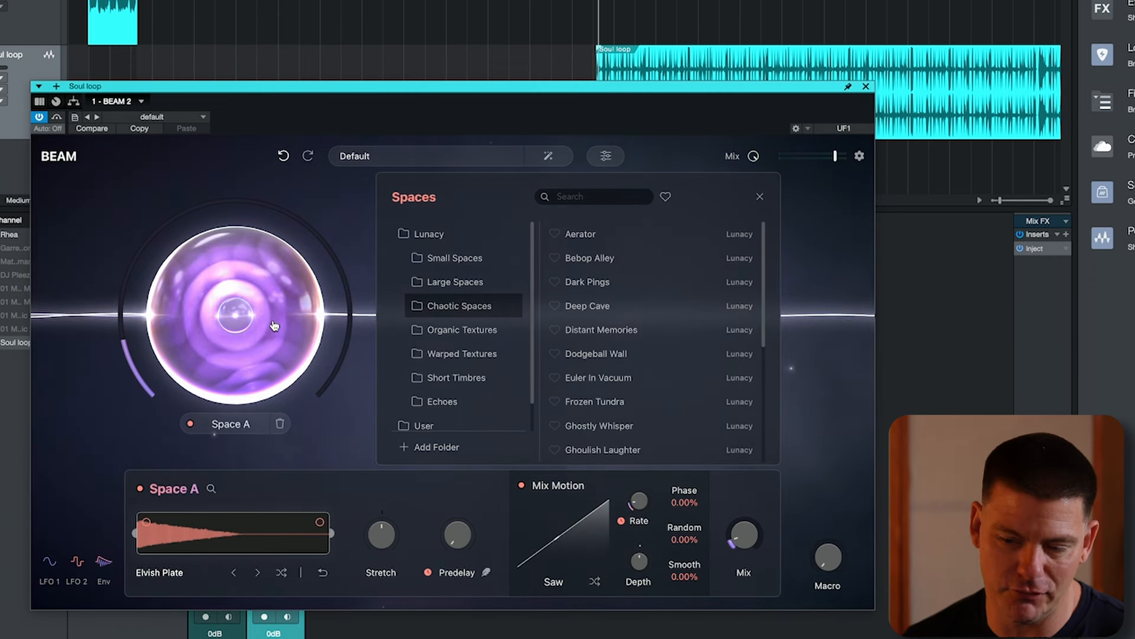
left_click(466, 353)
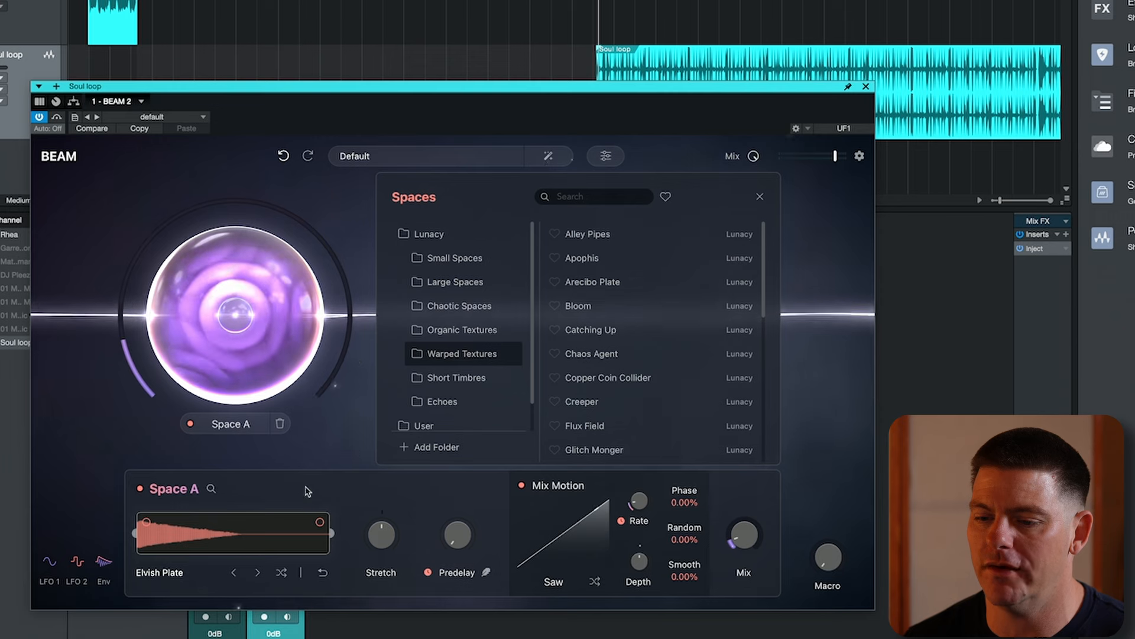
left_click(599, 355)
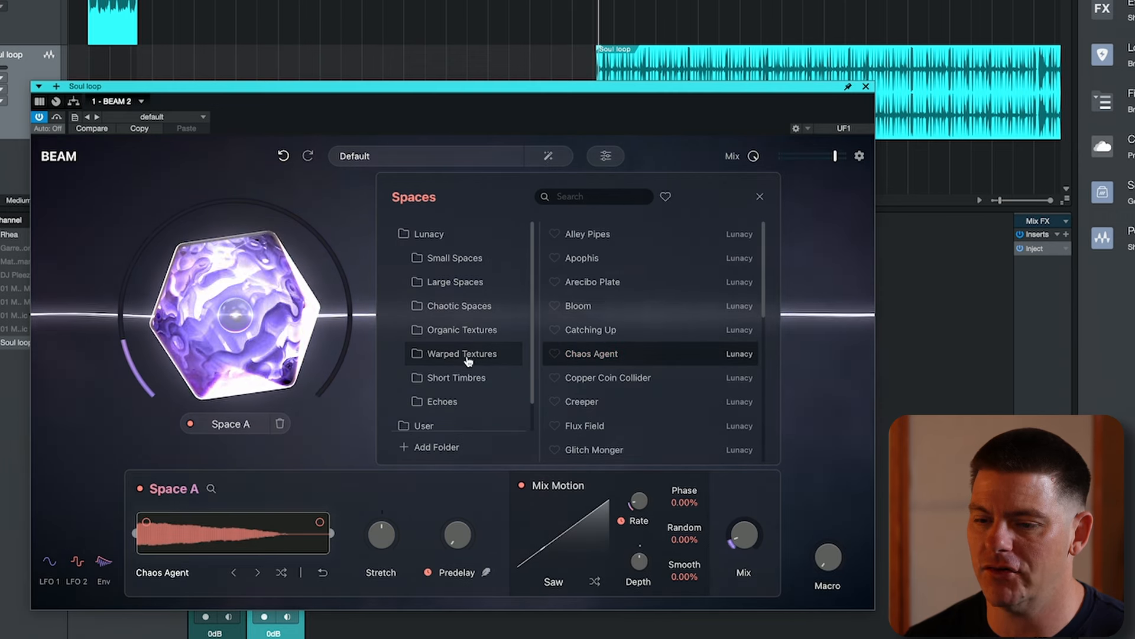
Audition Dumpster Dive and Mood Lit Recital Hall from the Small Spaces folder in Space A.
left_click(456, 258)
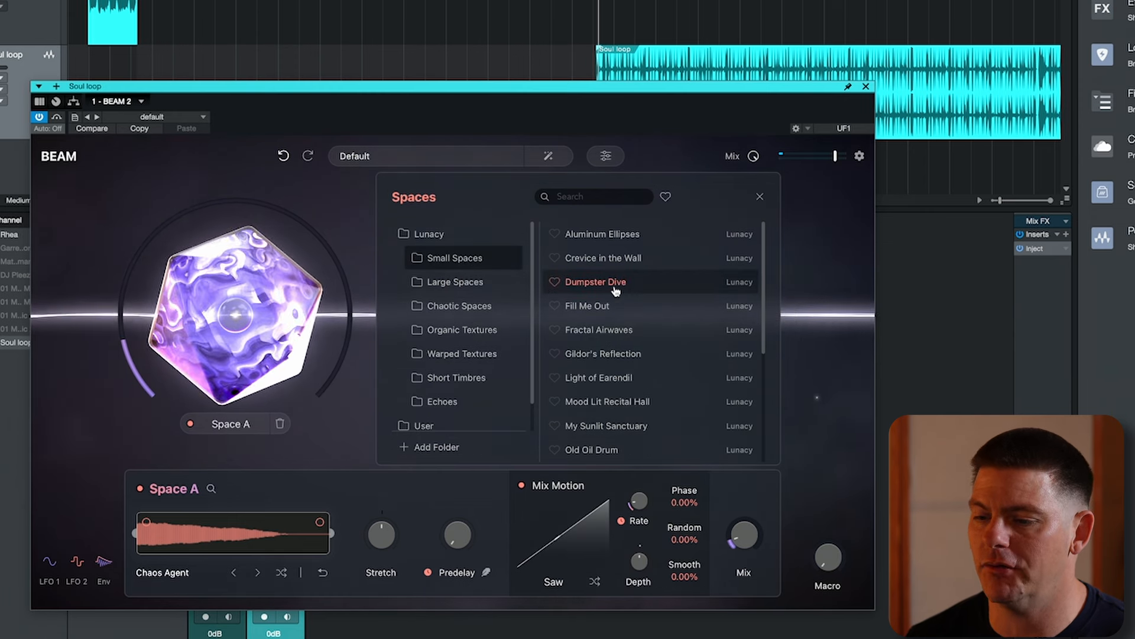
left_click(616, 284)
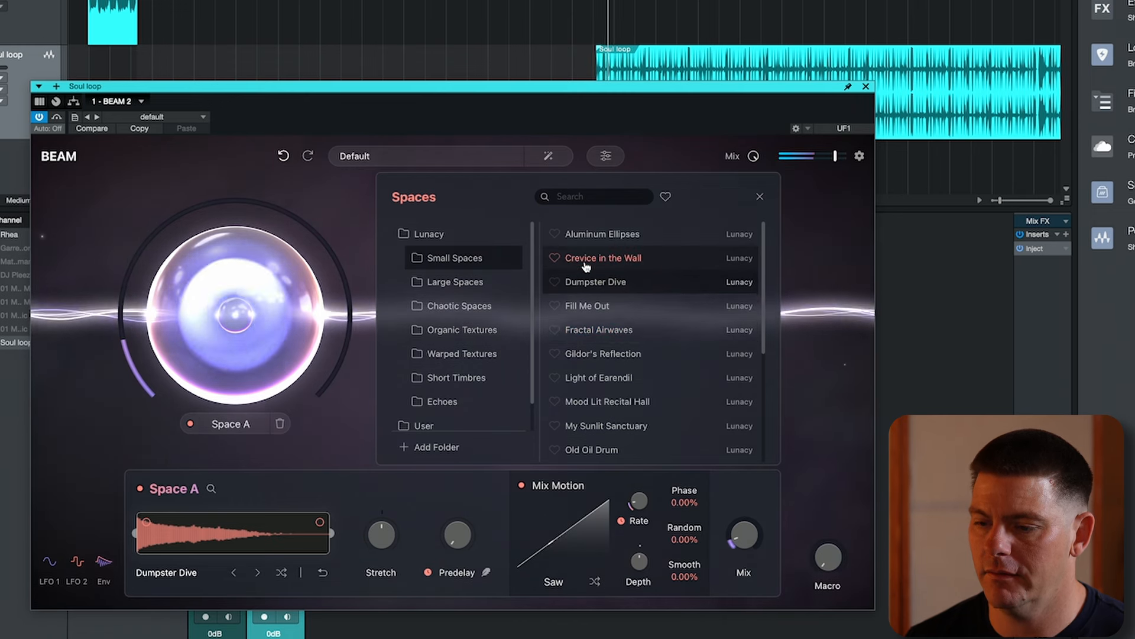
left_click(588, 402)
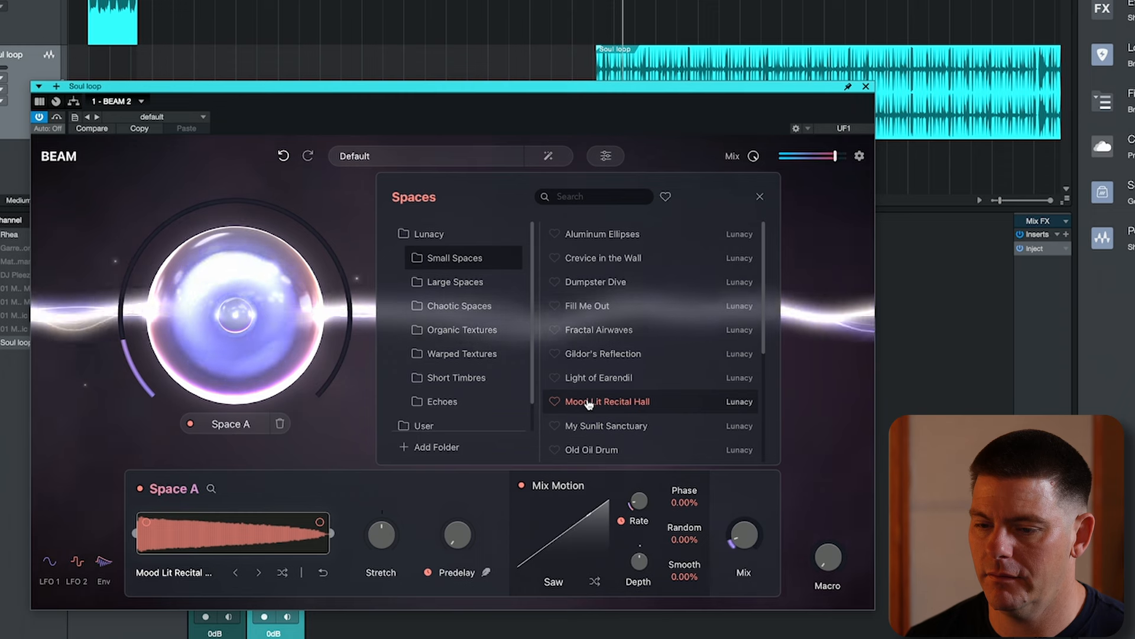
Audition Broken Clock, Cylindrical Robot and Dreamstate from the Echoes folder in Space A.
left_click(450, 401)
left_click(608, 283)
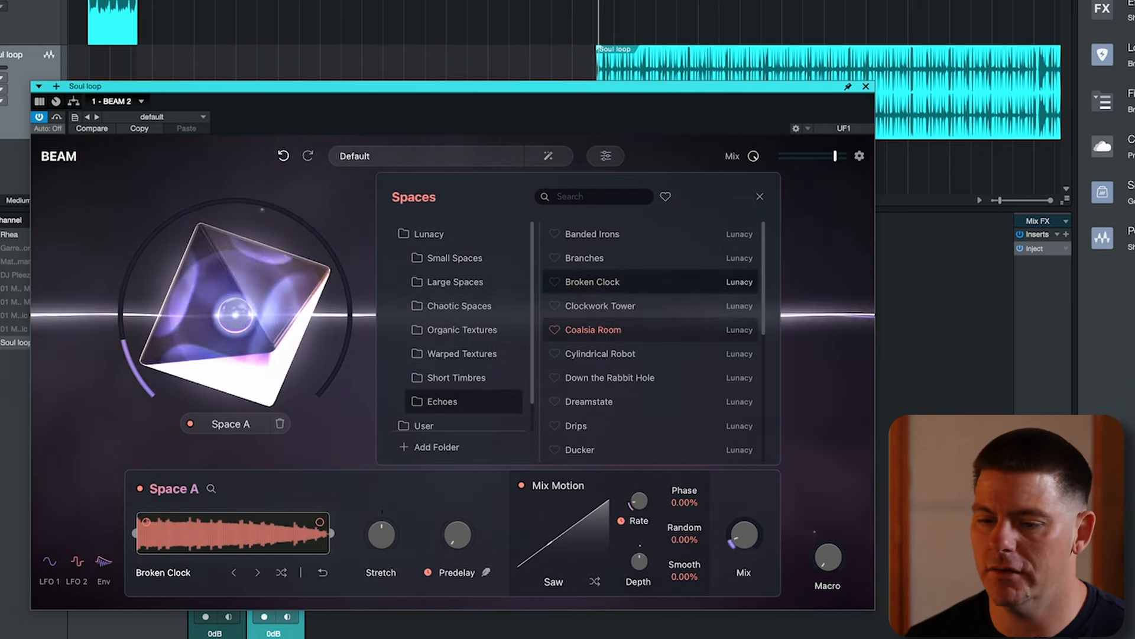
left_click(609, 355)
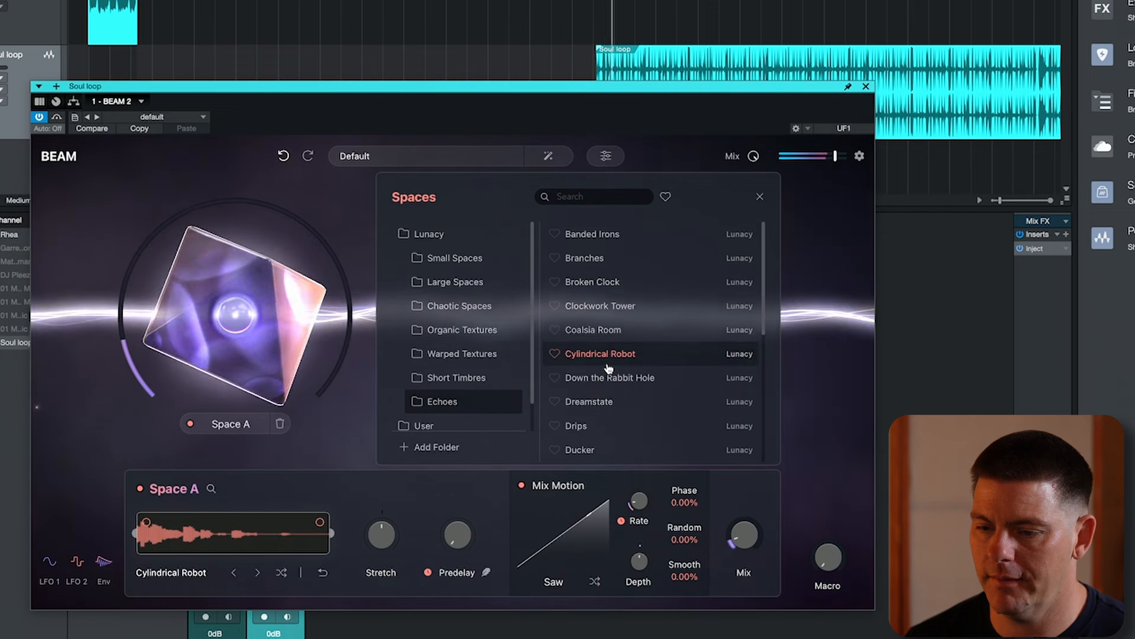
left_click(591, 405)
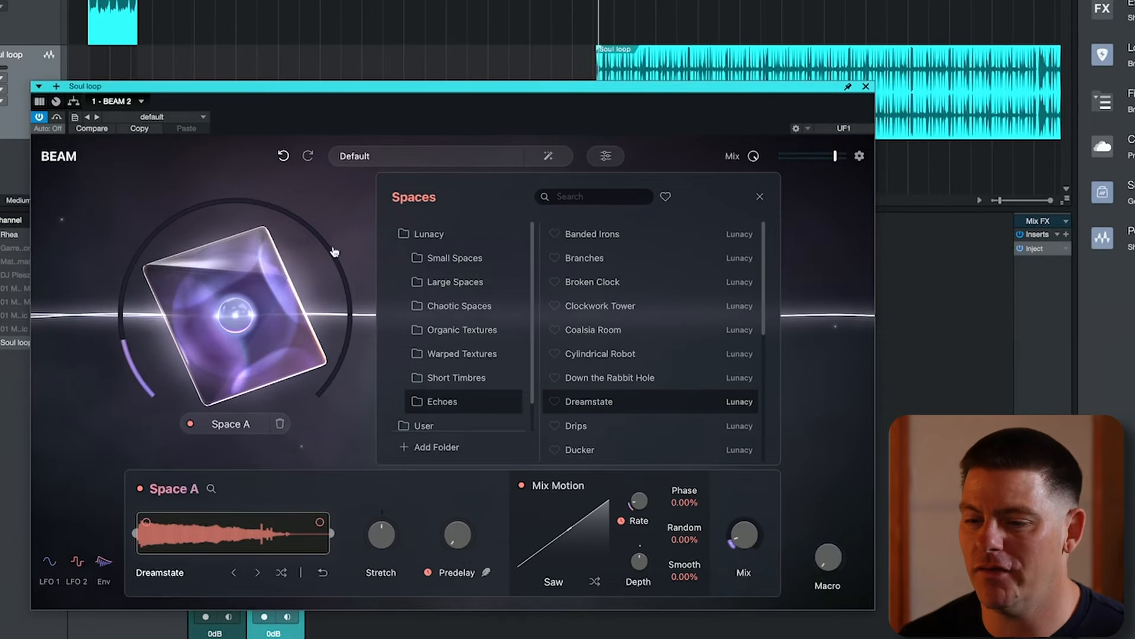
Close the Spaces browser and remove the Space A node from the beam.
left_click(329, 220)
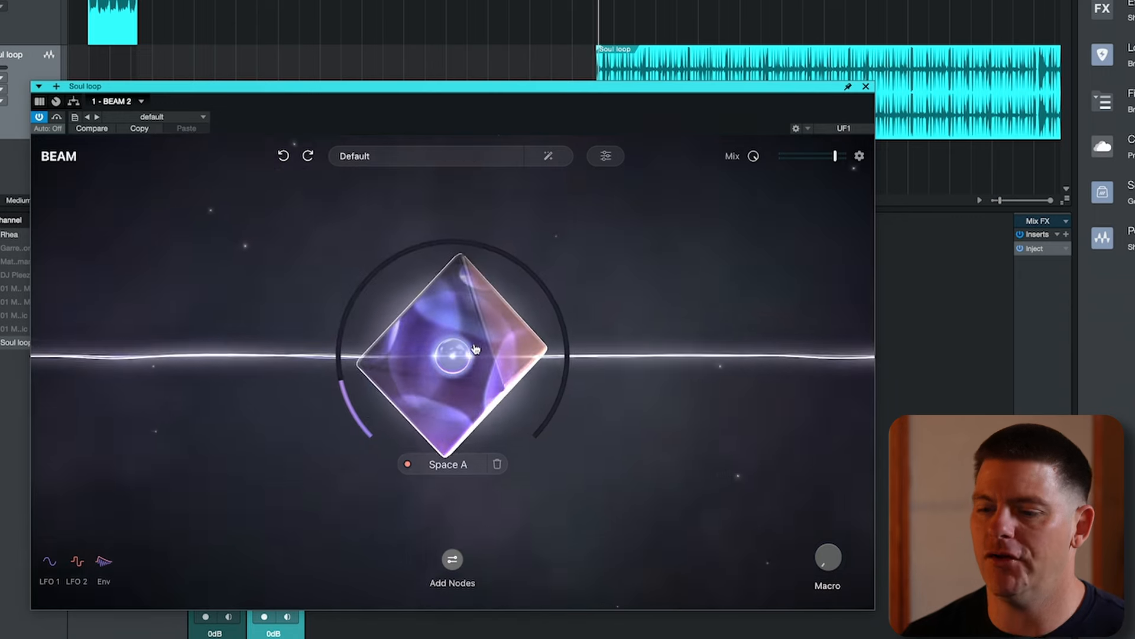
left_click(476, 349)
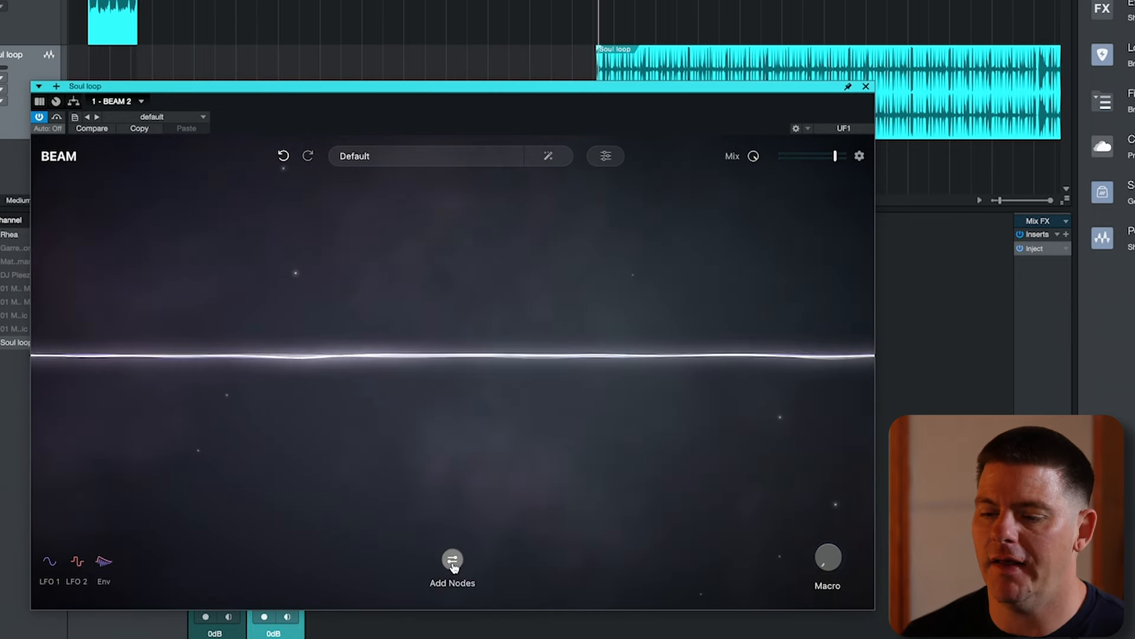
Add a Grains node to the empty beam and open its settings, including the Delay section.
left_click(452, 559)
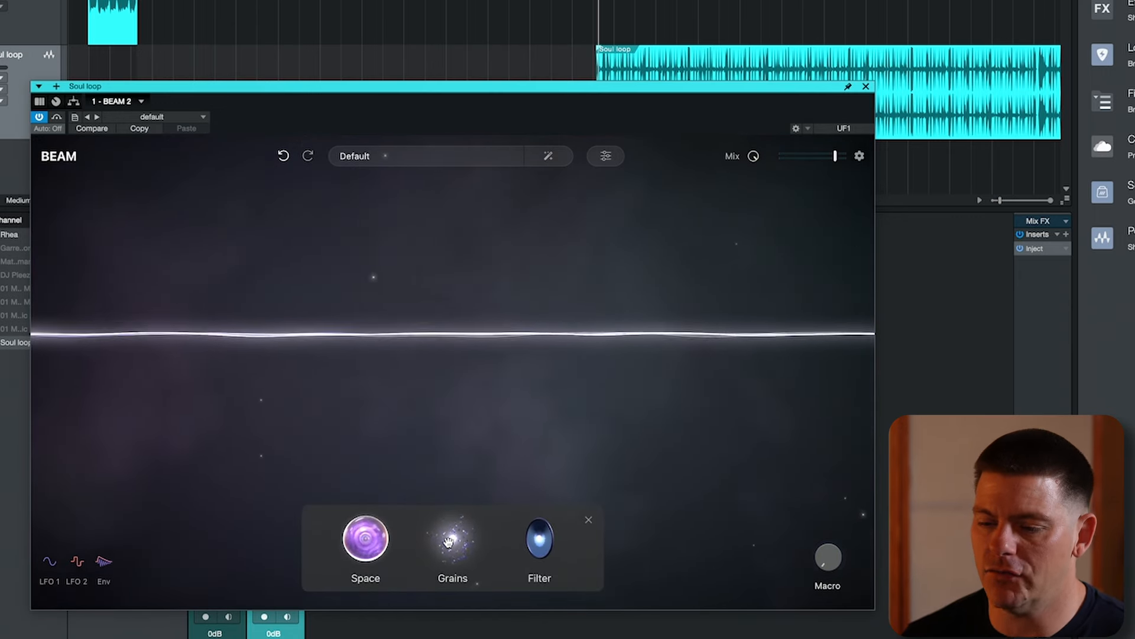
left_click_drag(454, 535, 459, 354)
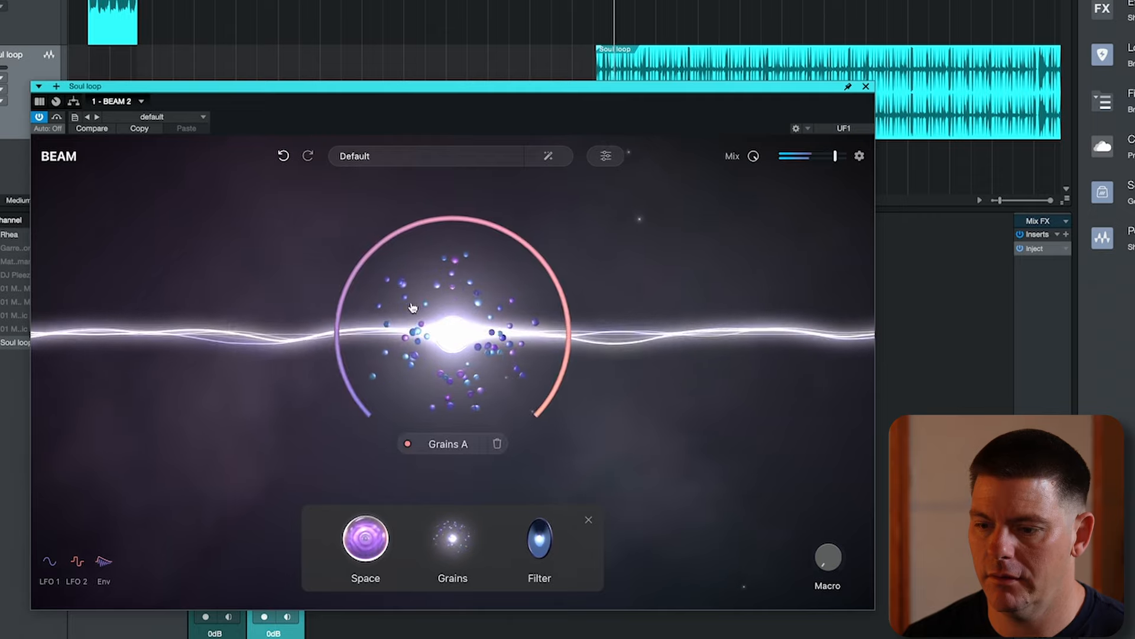
left_click(476, 340)
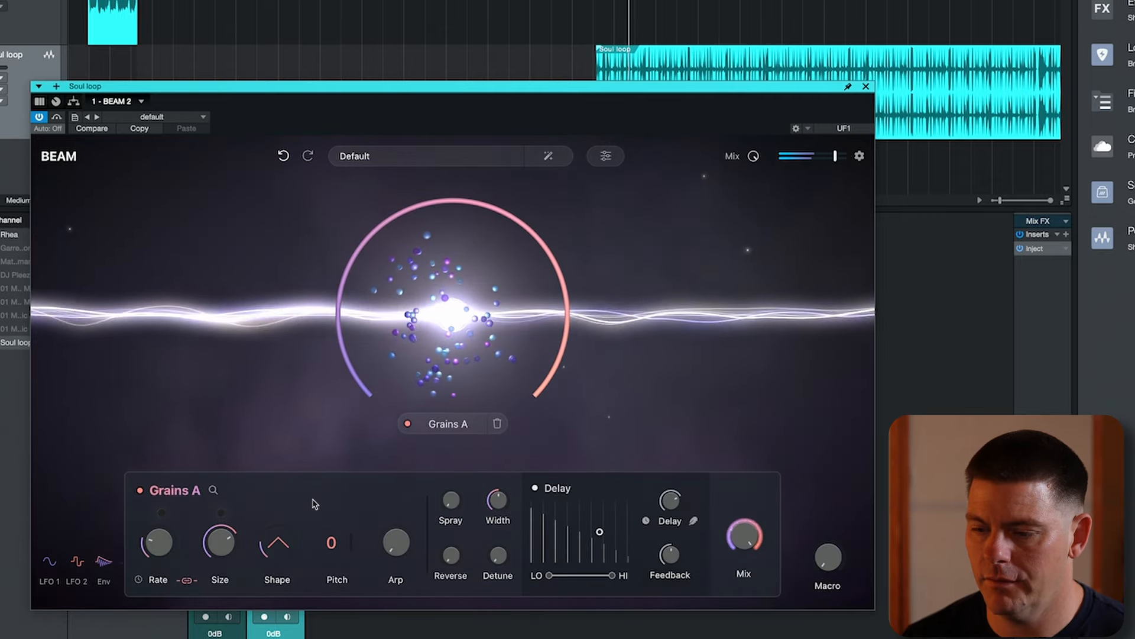
left_click(535, 488)
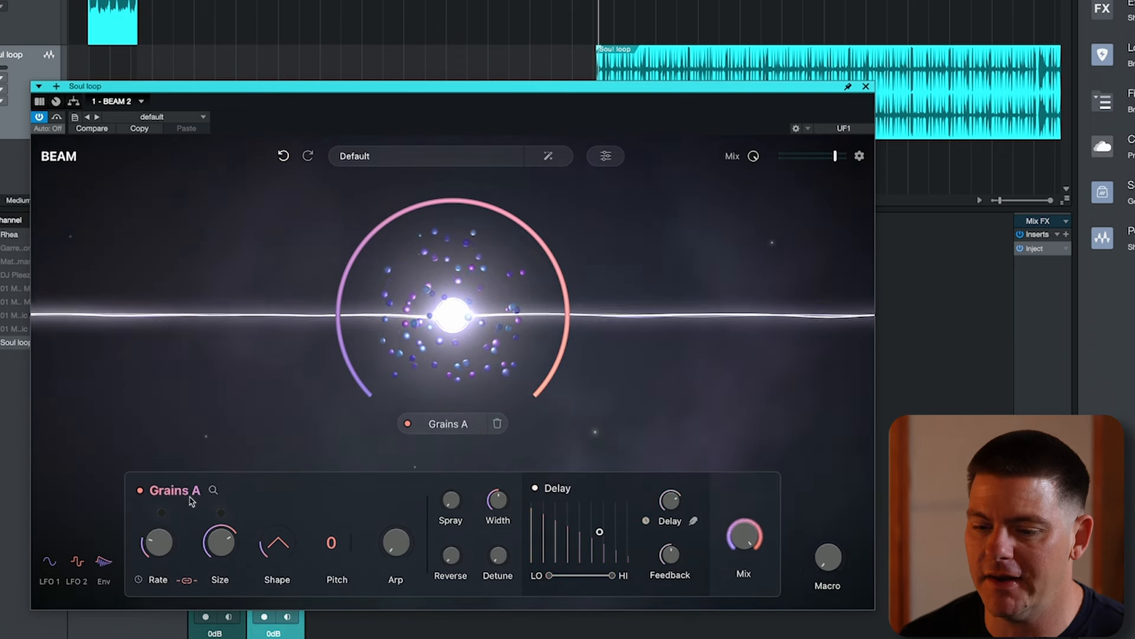
Audition the Aether and Downwards grains presets in Grains A, then lower the node's mix to about 30%.
left_click(213, 490)
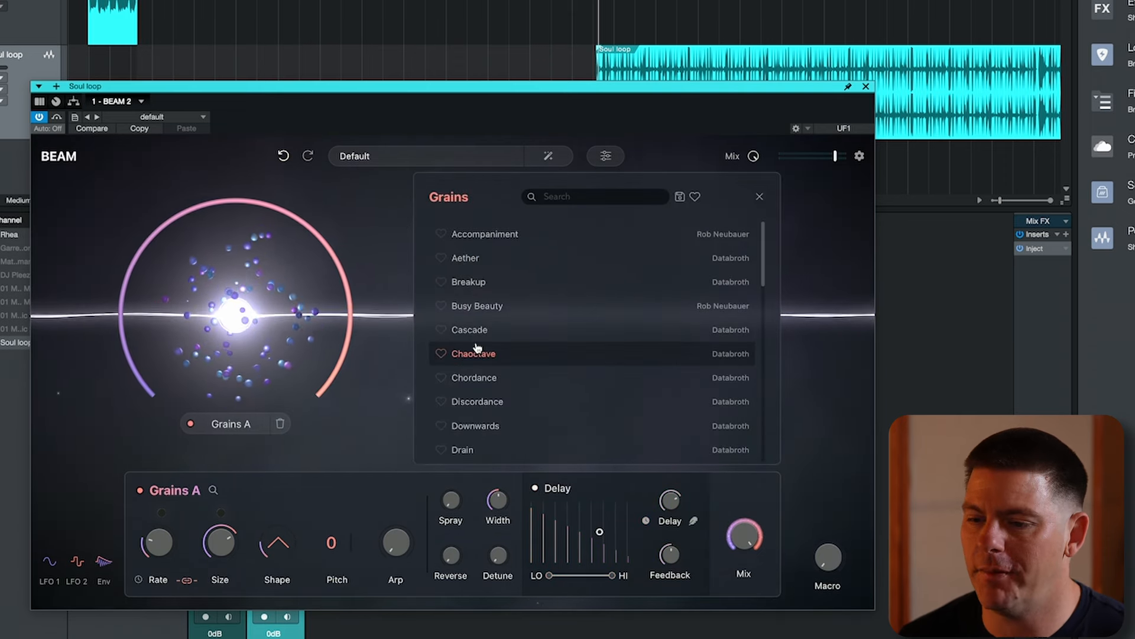
left_click(490, 265)
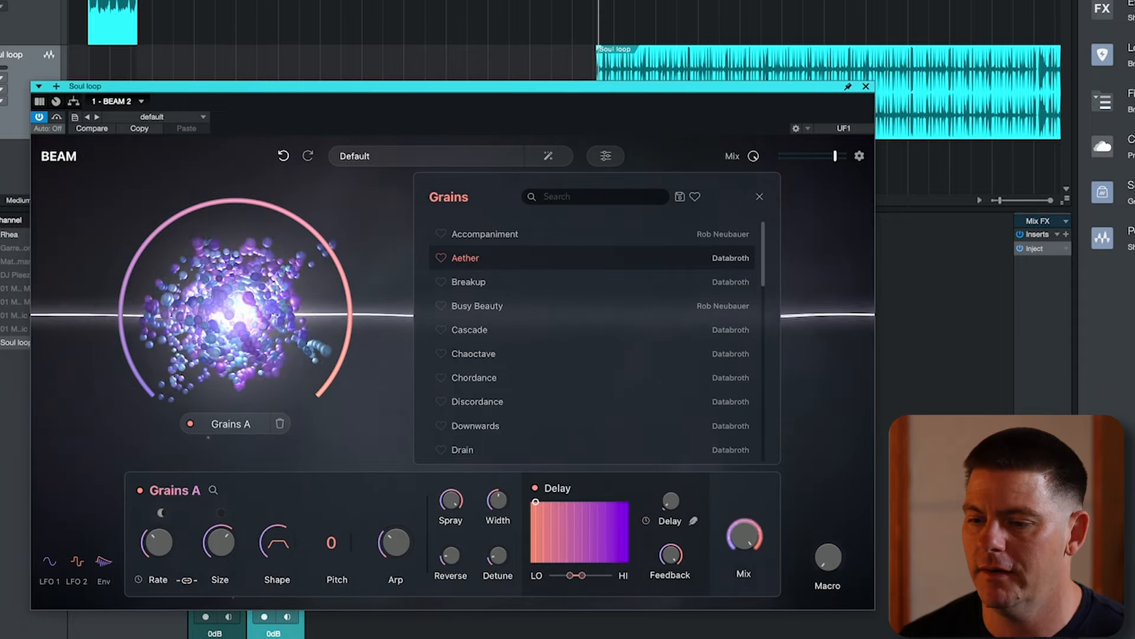
scroll(491, 383, "down", 1)
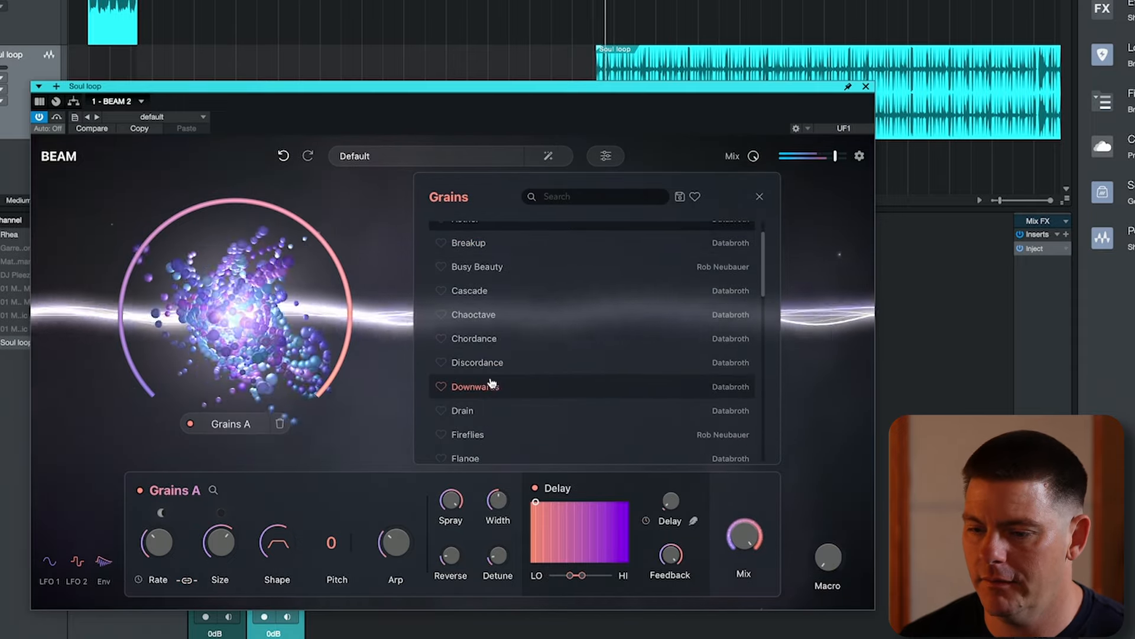
left_click(493, 389)
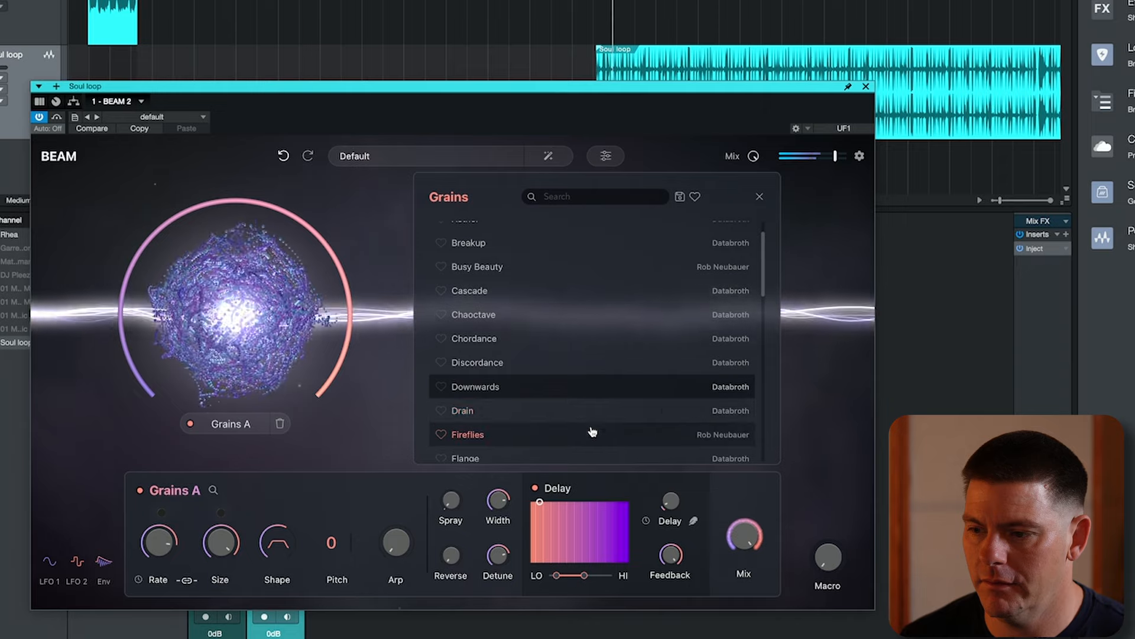
left_click_drag(744, 535, 743, 609)
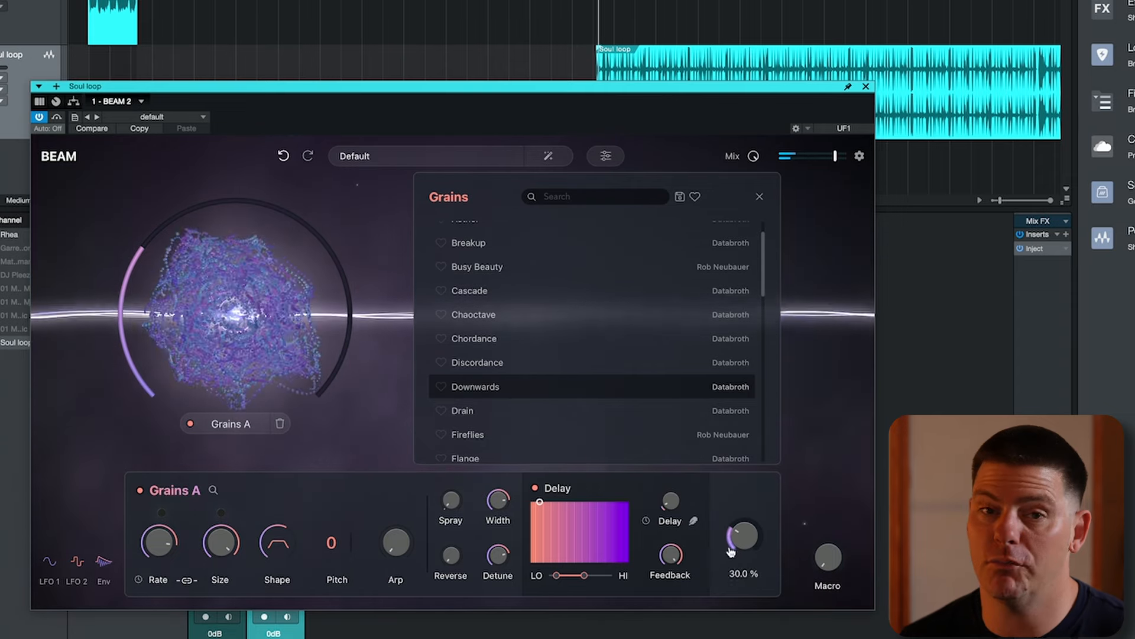
Audition the Fireflies and Flange grains presets in Grains A, raising the node's mix for Flange.
scroll(476, 378, "down", 2)
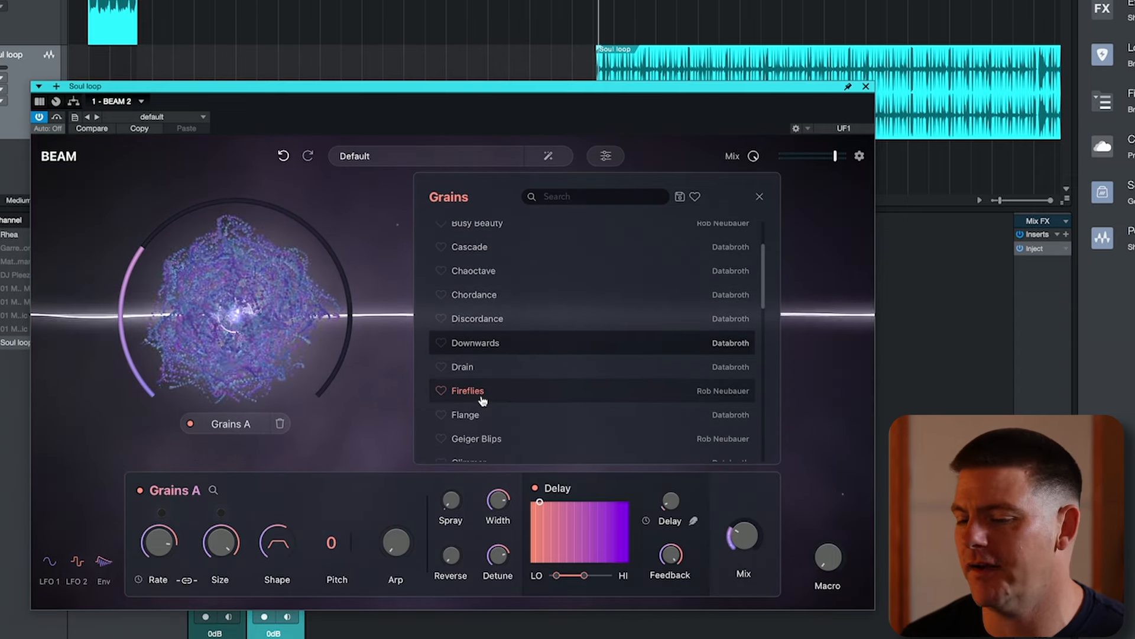
left_click(481, 393)
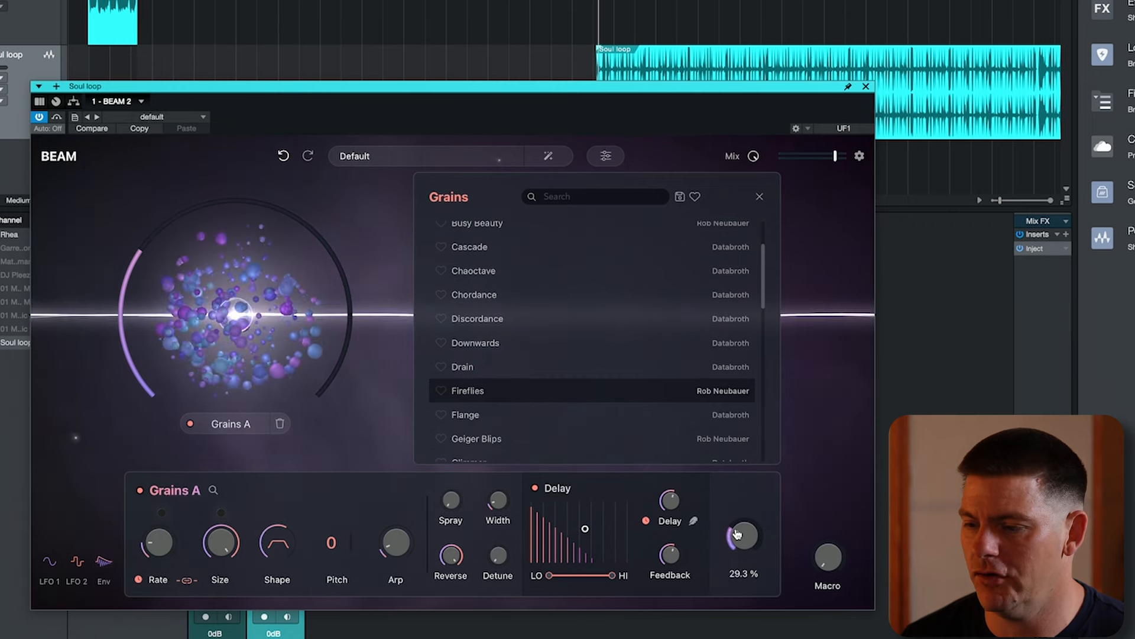
left_click(507, 414)
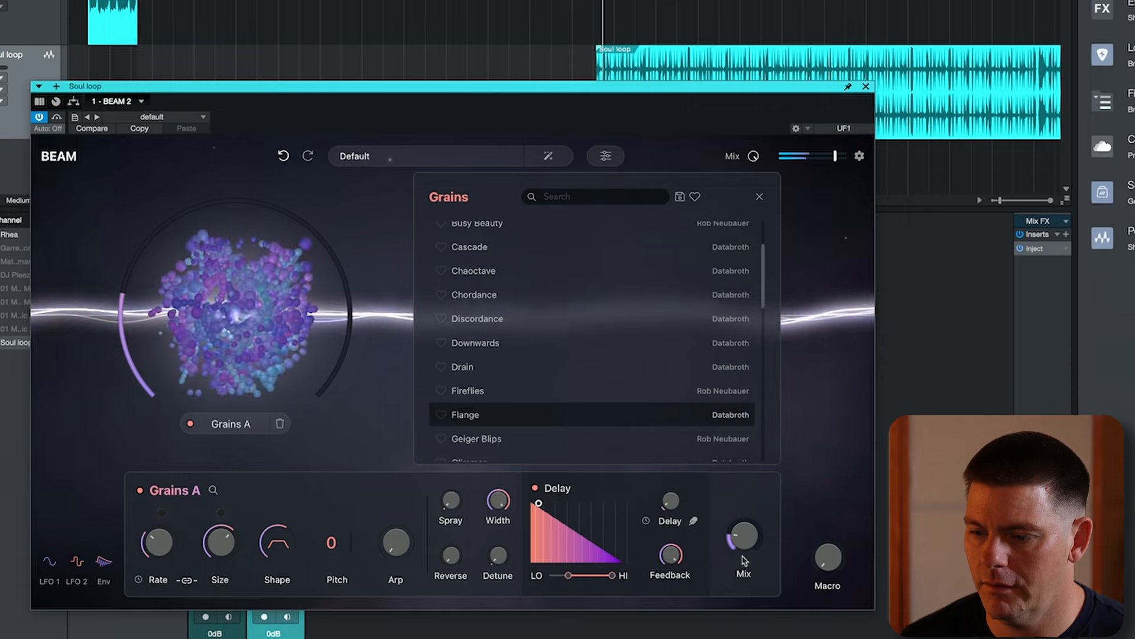
left_click_drag(744, 560, 736, 531)
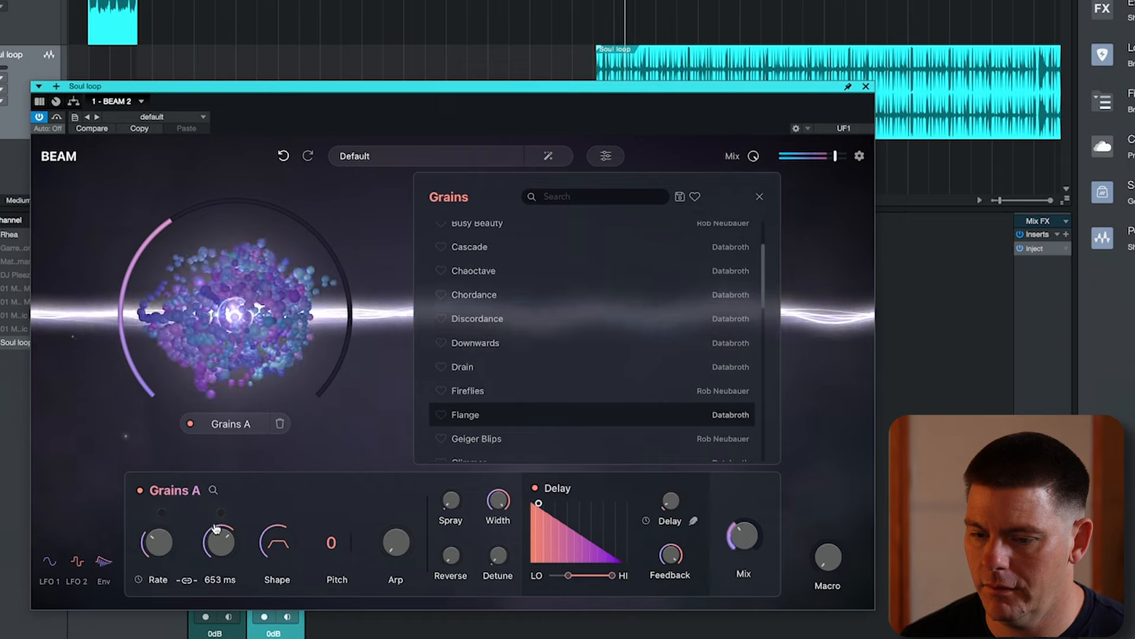
Try the Flange preset's Rate at 22.7 Hz and tempo-synced at 1/32 and 1/16, then stop playback.
left_click_drag(160, 545, 158, 520)
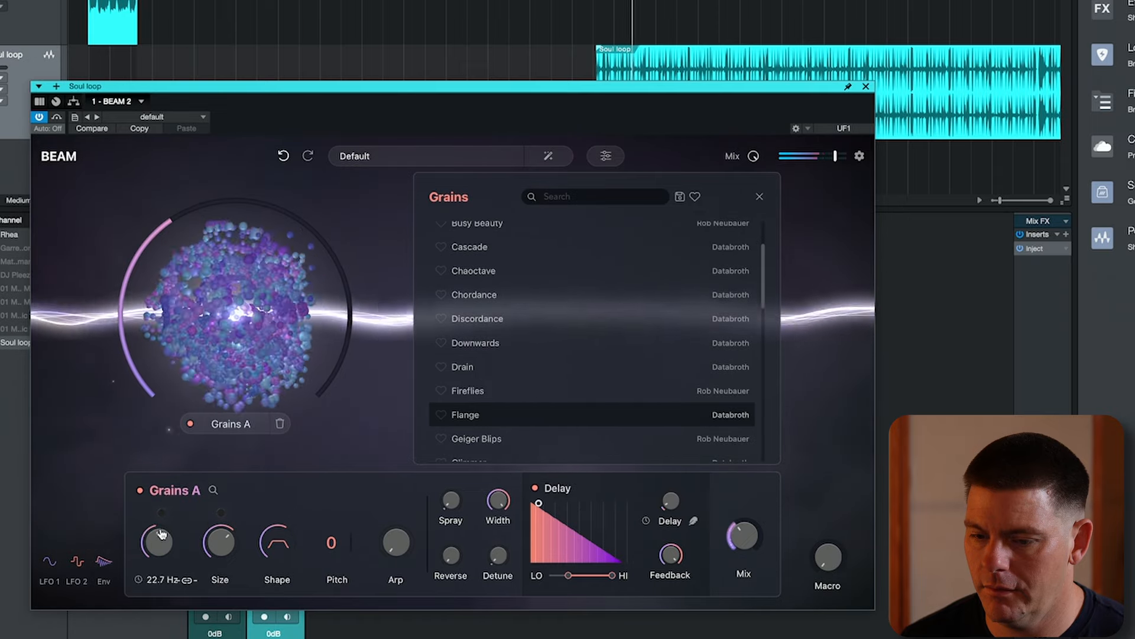
left_click(140, 581)
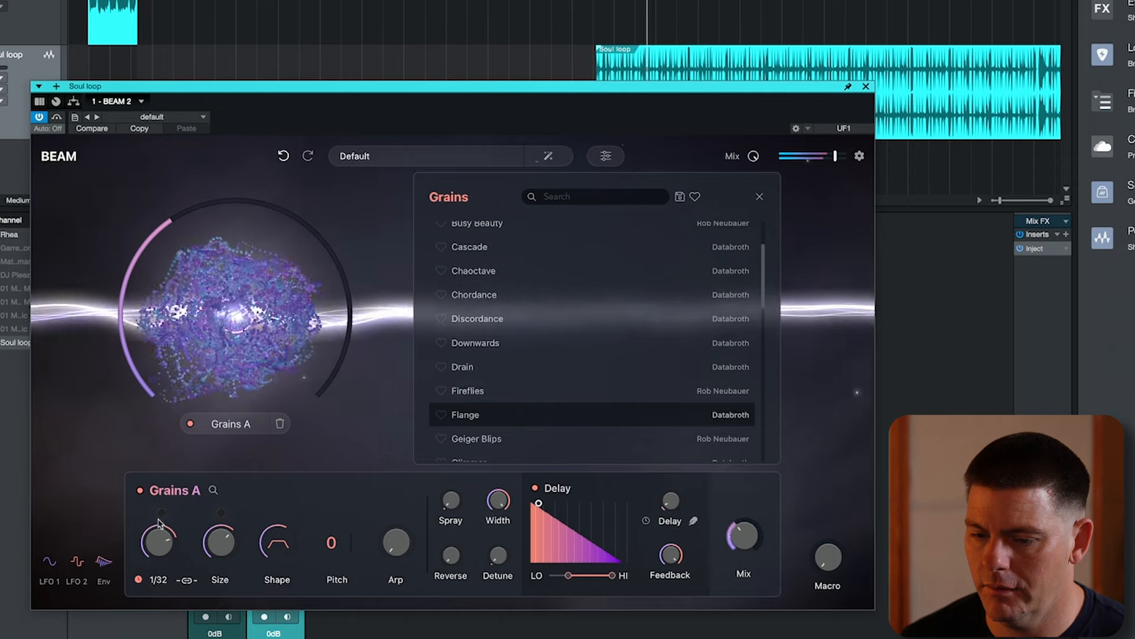
left_click_drag(158, 522, 158, 540)
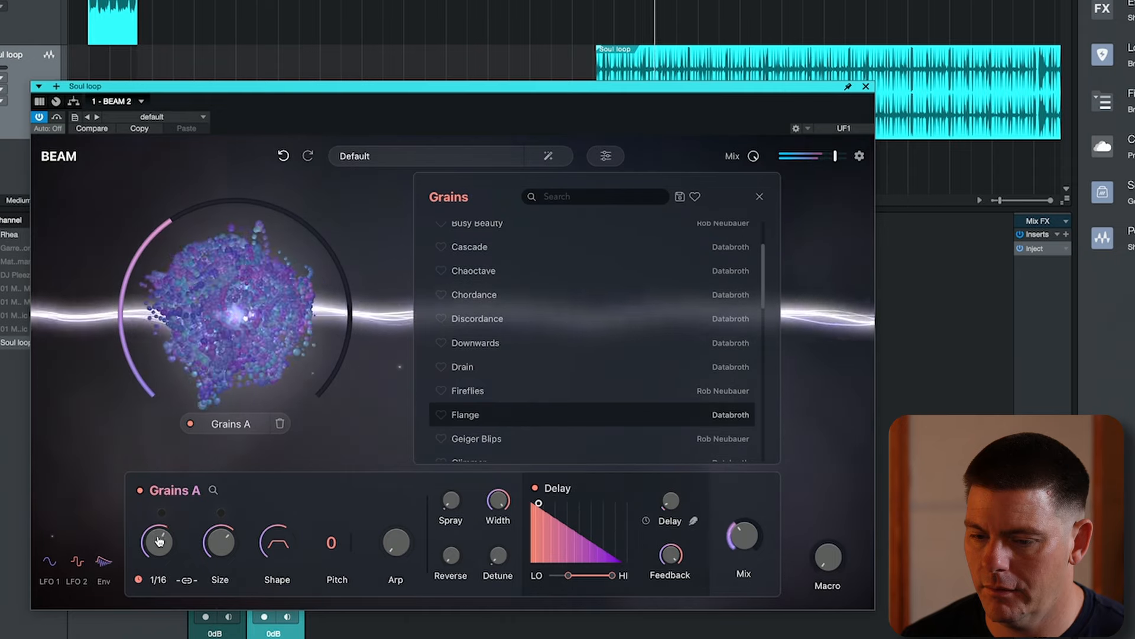
left_click(140, 579)
key("space")
Audition the Chordance grains preset with a lower mix, maximum Size, altered Shape, Pitch at +24 and Delay off.
left_click(475, 294)
key("space")
left_click_drag(743, 535, 738, 609)
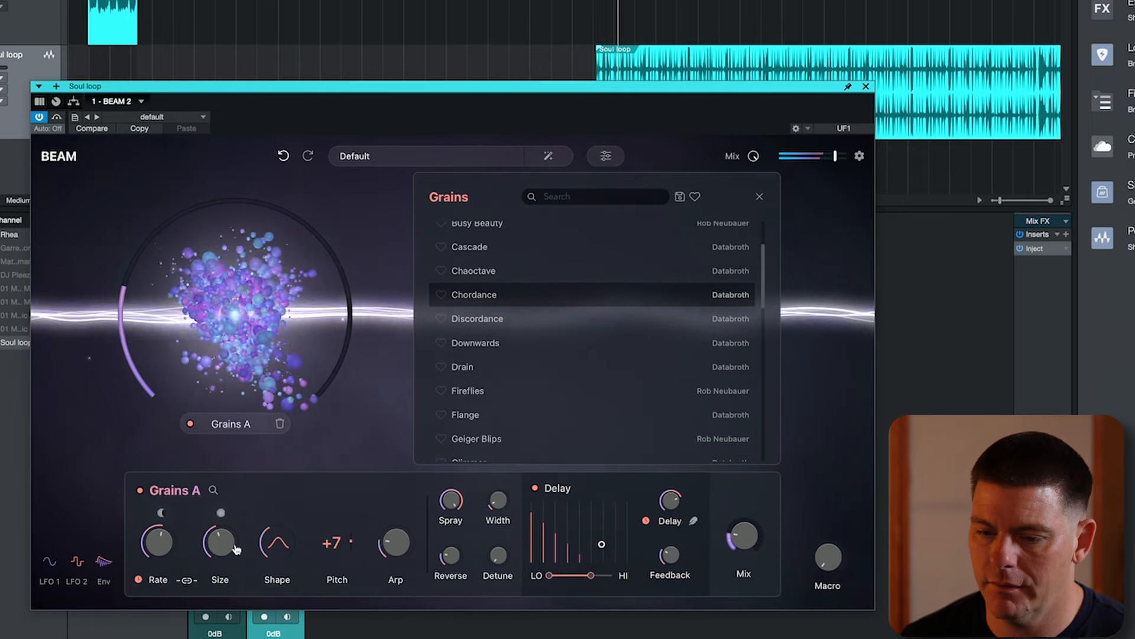
left_click_drag(230, 574, 247, 518)
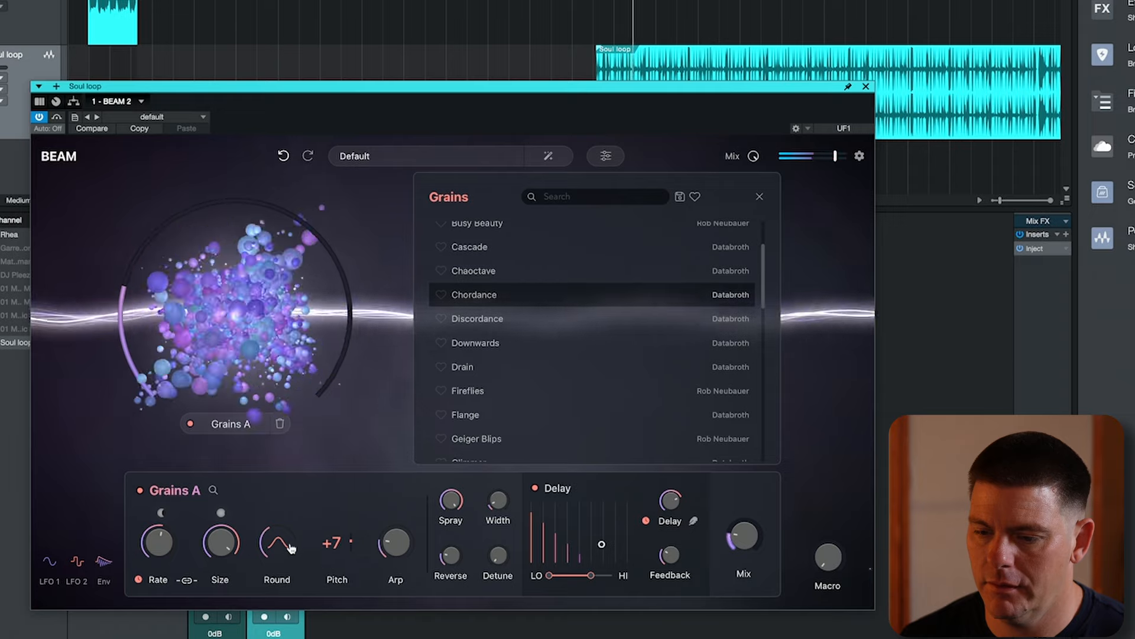
left_click_drag(286, 502, 286, 480)
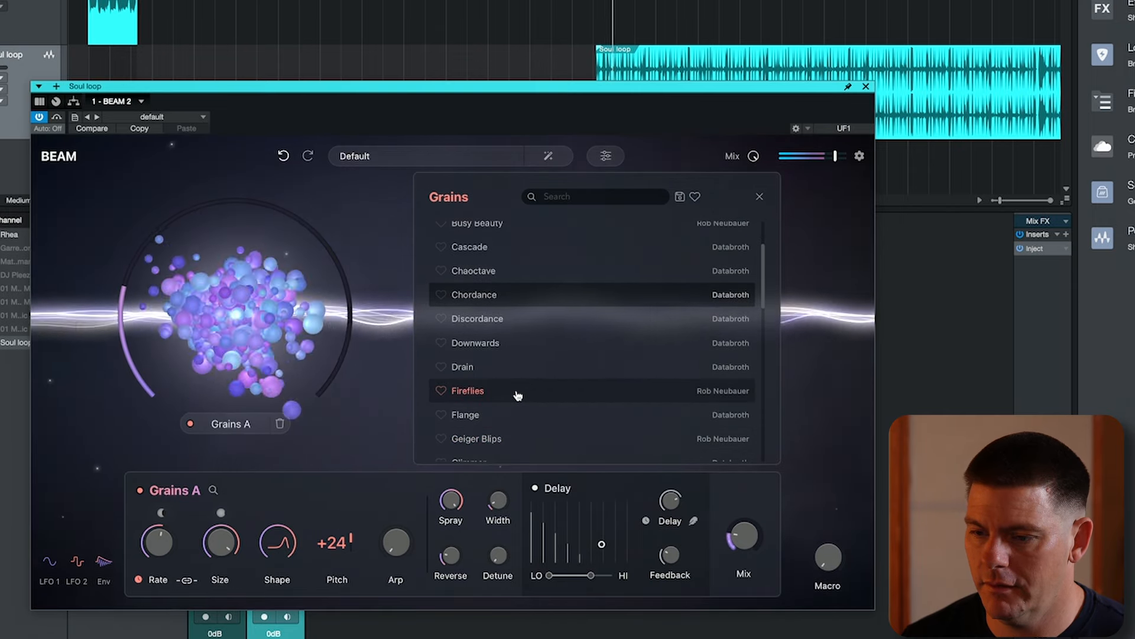
Add a Filter node after Grains A, open its settings and play the loop through both nodes.
left_click(400, 374)
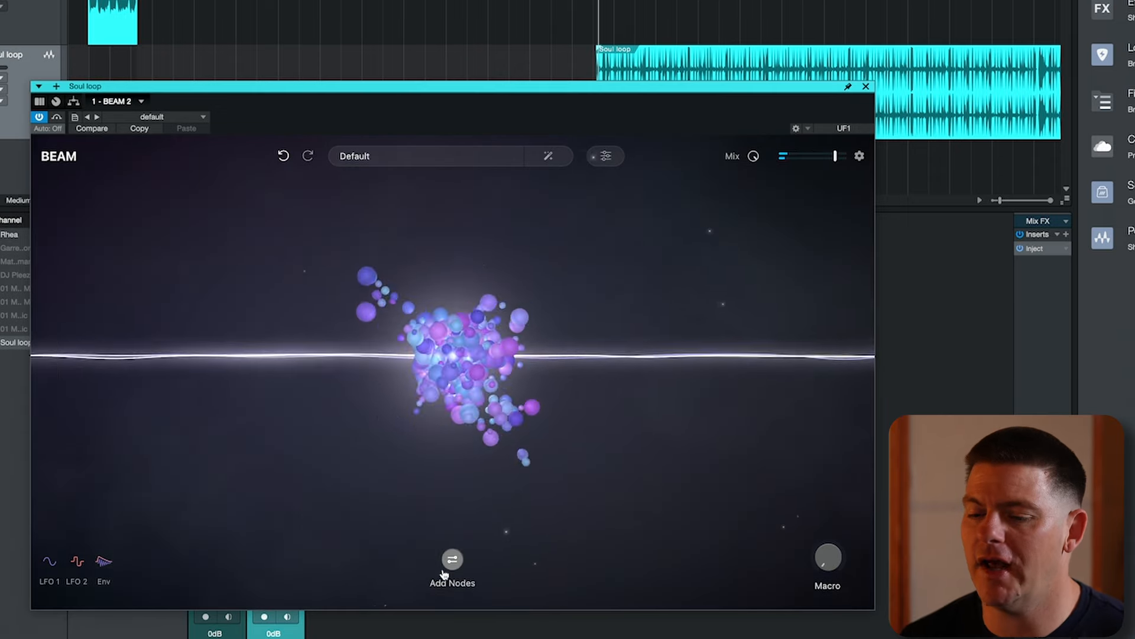
left_click(450, 565)
left_click_drag(539, 535, 592, 331)
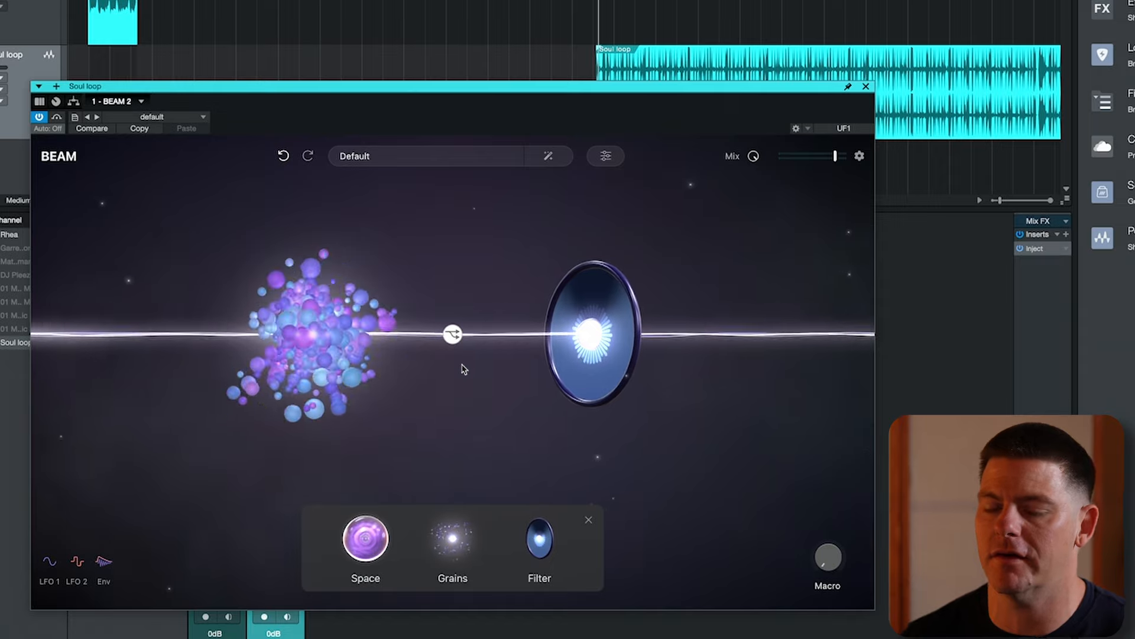
left_click(586, 348)
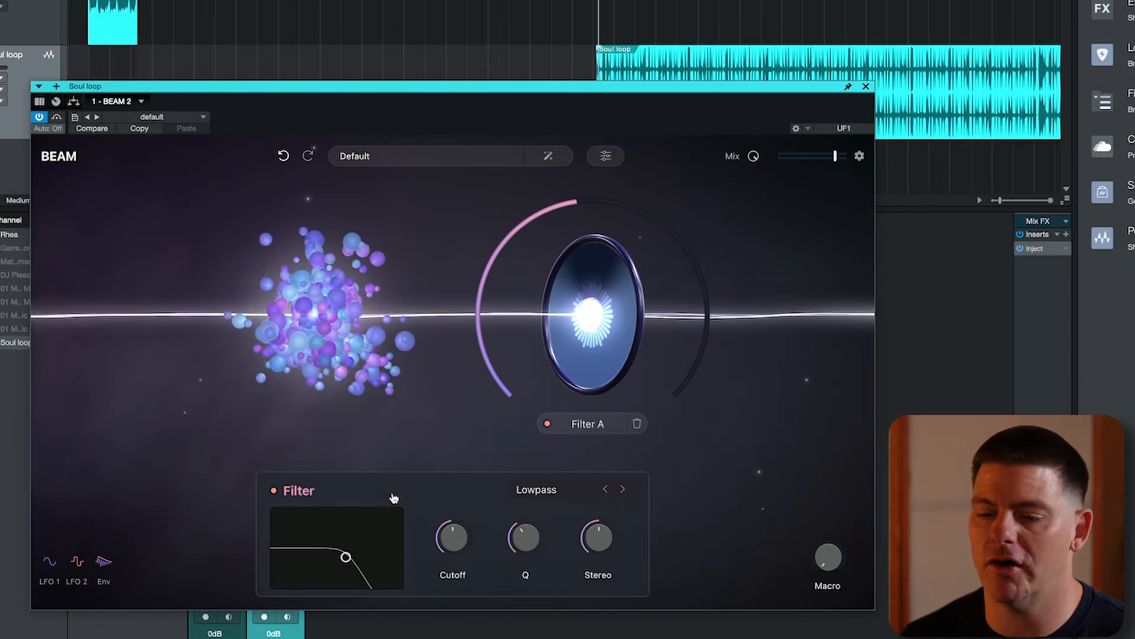
key("space")
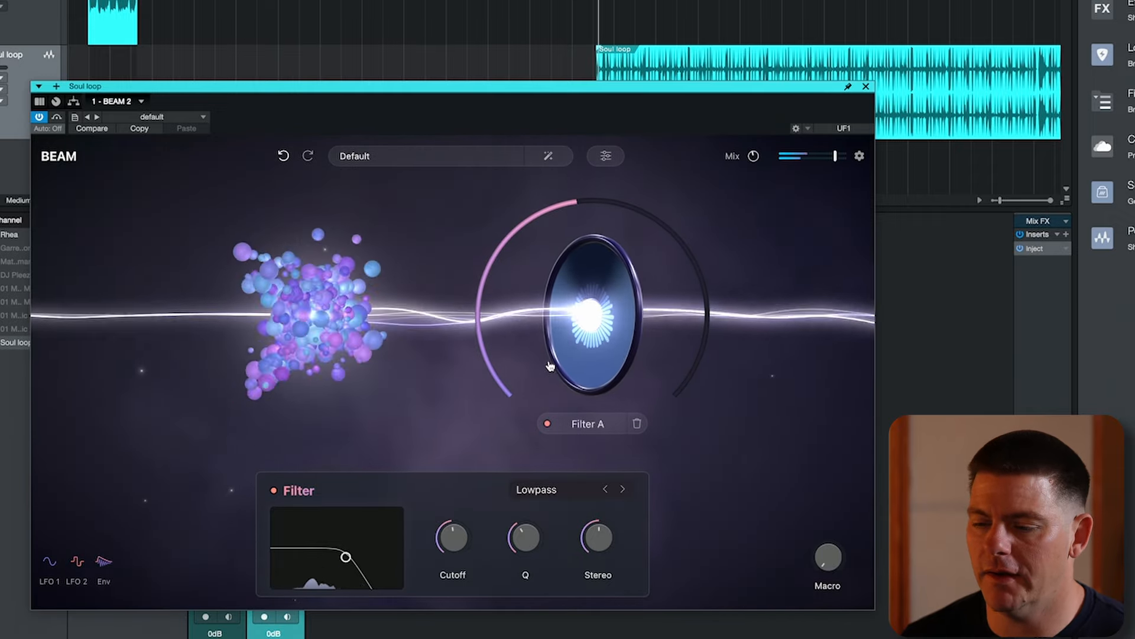
Remove the Grains A and Filter A nodes from the beam.
left_click(296, 329)
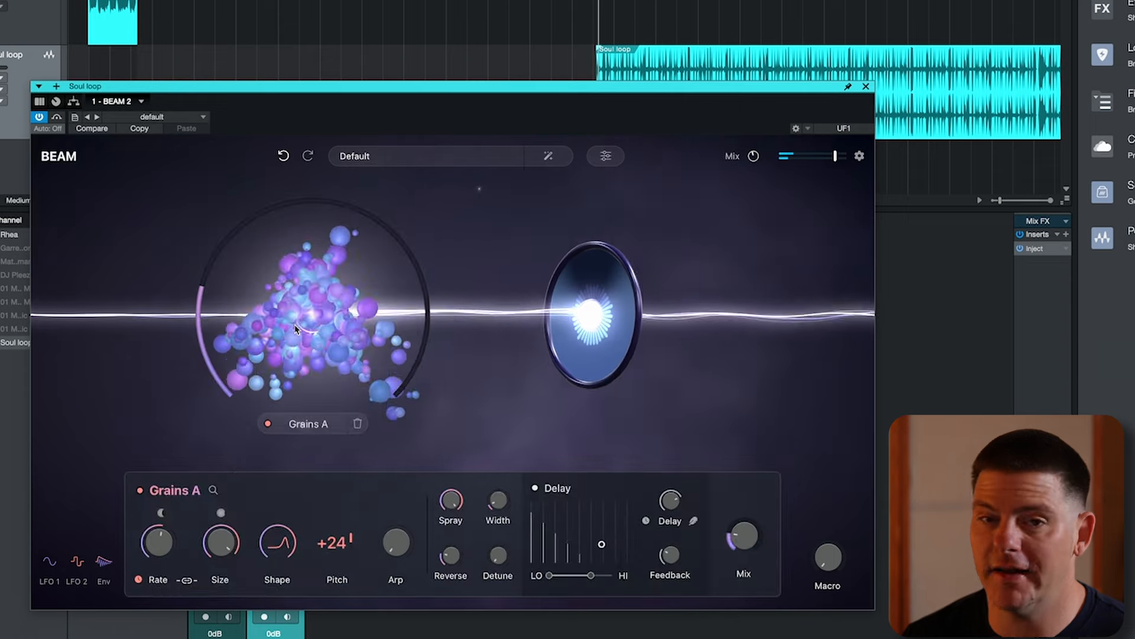
double_click(337, 304)
double_click(476, 327)
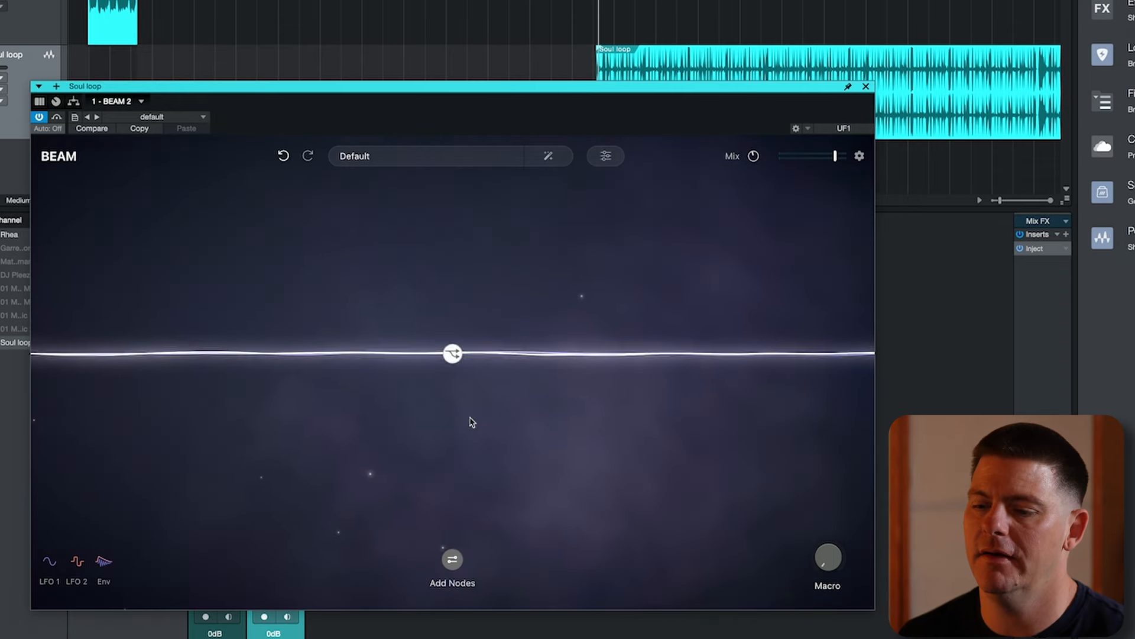
Add a Space node and a Filter node to the empty beam, with the filter ahead of the space.
left_click(453, 558)
left_click_drag(365, 538, 453, 334)
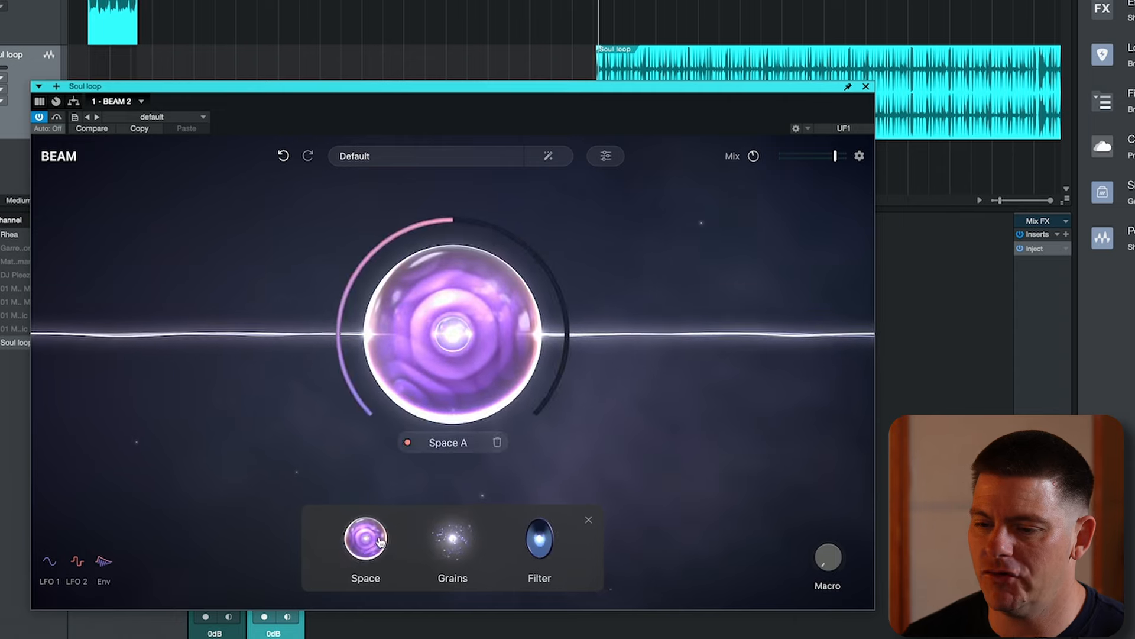
left_click_drag(561, 569, 733, 355)
left_click(361, 456)
Split the beam into a parallel path around both nodes and set Space A's mix to maximum.
mouse_move(185, 356)
left_click(531, 243)
left_click_drag(744, 535, 755, 218)
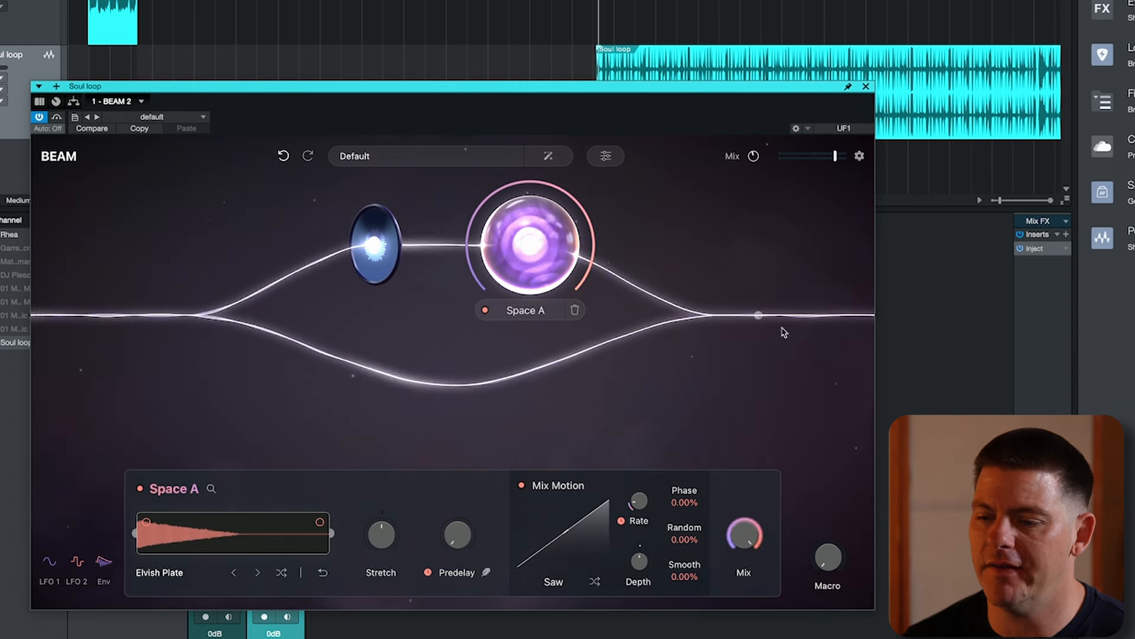
Compare the playing loop with Path A muted and unmuted, then lower Path A's level.
mouse_move(346, 239)
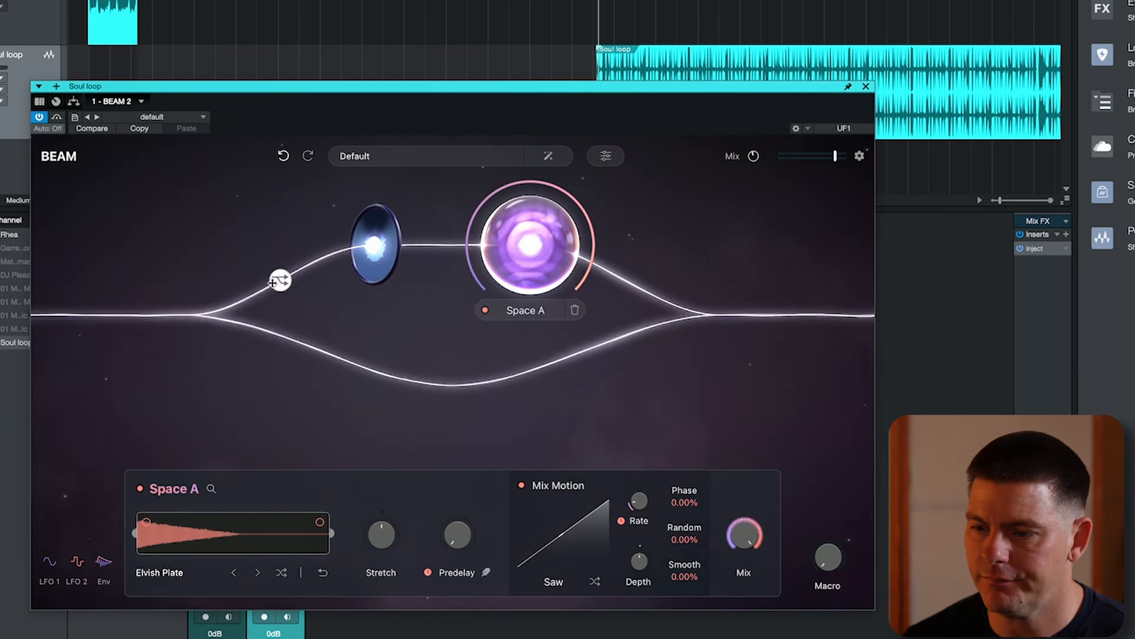
key("space")
key("space")
left_click(269, 284)
left_click(474, 580)
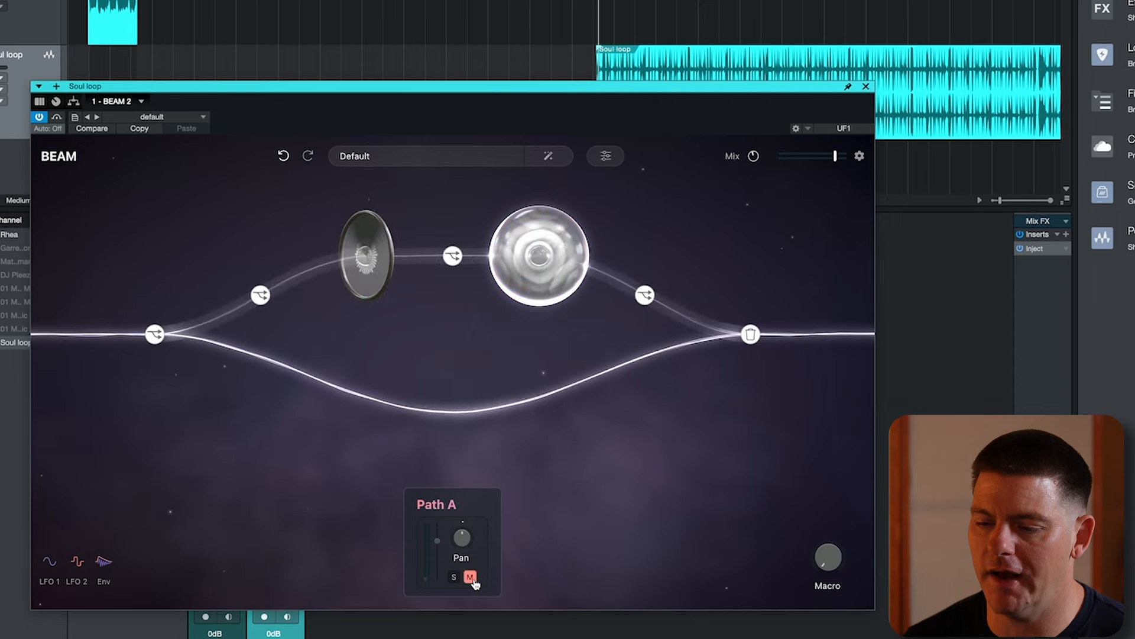
key("space")
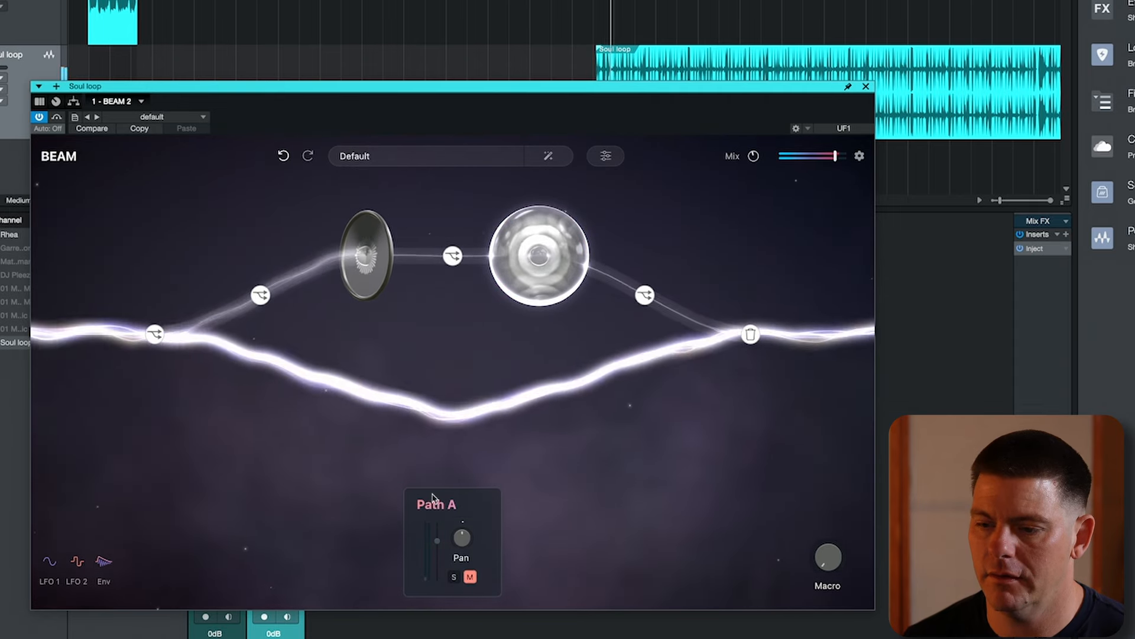
left_click(470, 577)
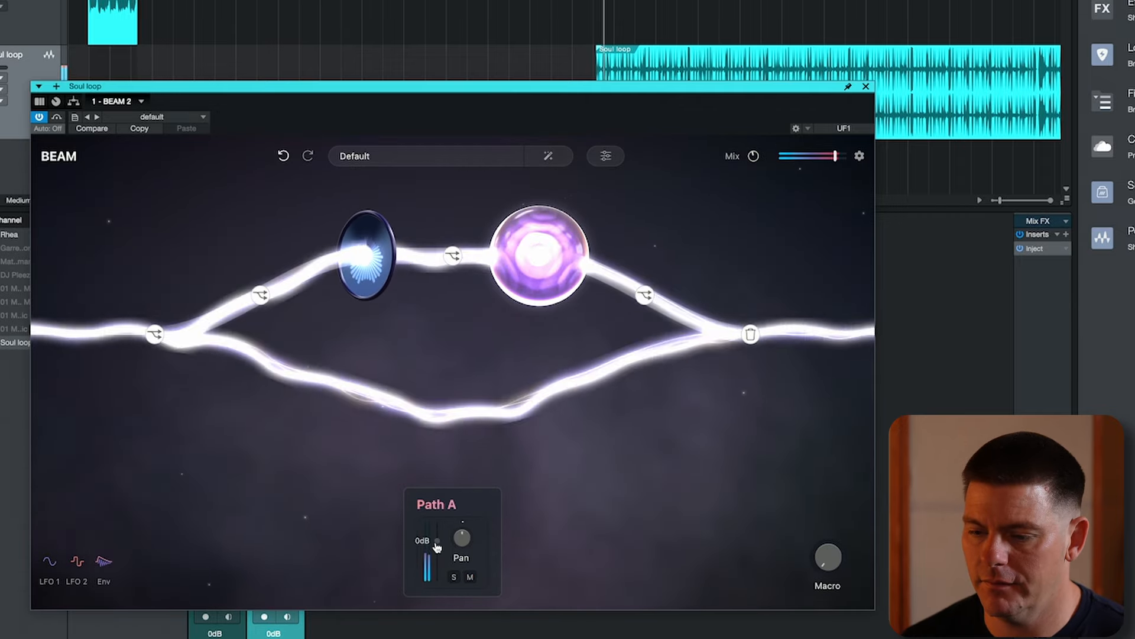
left_click_drag(437, 542, 437, 570)
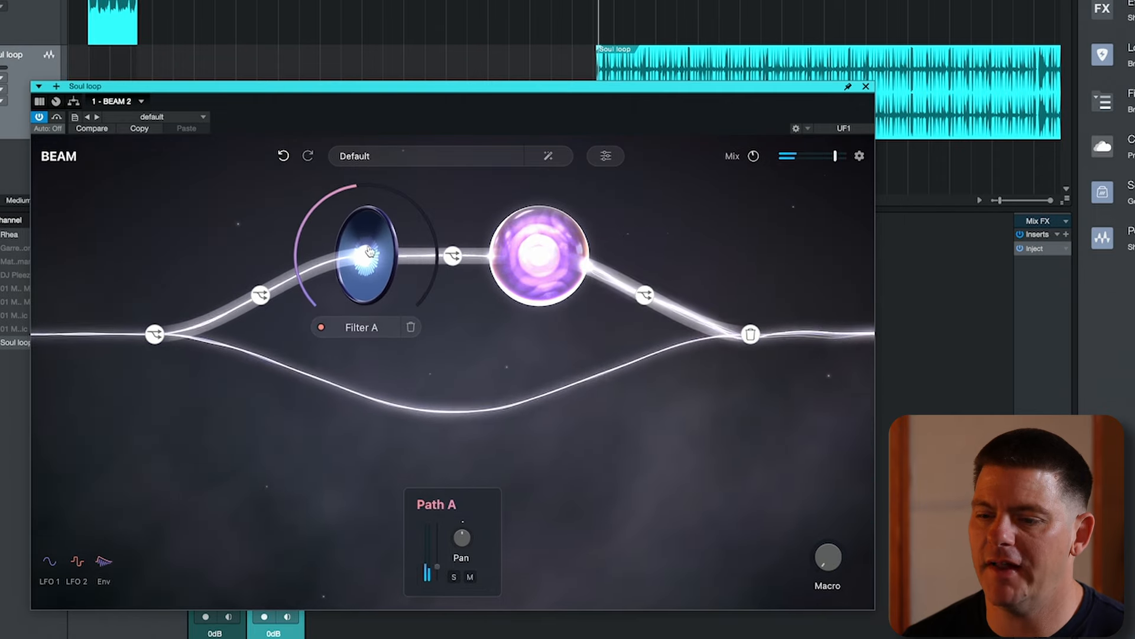
Add a third parallel path to the beam, place a Grains node on the lower path and open its settings.
left_click_drag(155, 337, 751, 335)
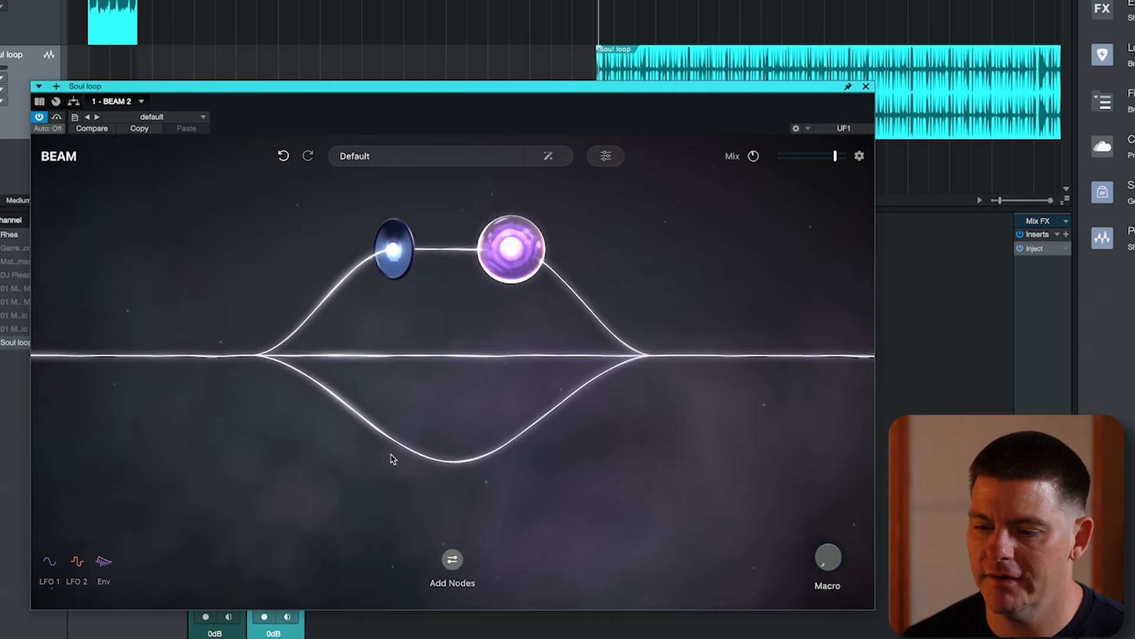
left_click(454, 559)
left_click_drag(473, 543, 451, 451)
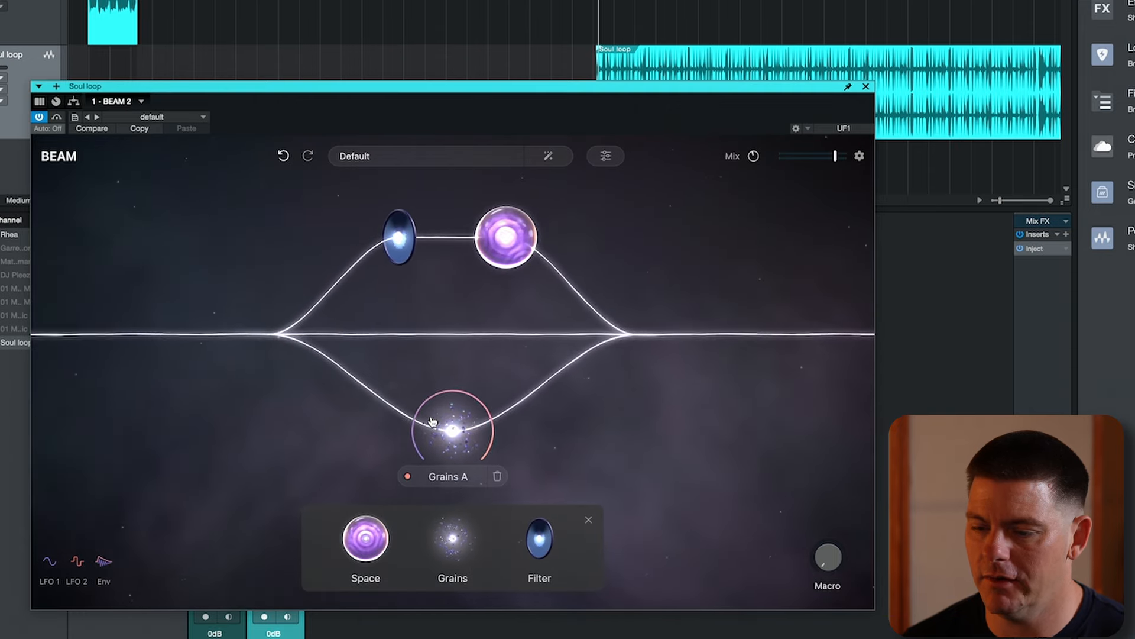
left_click(453, 431)
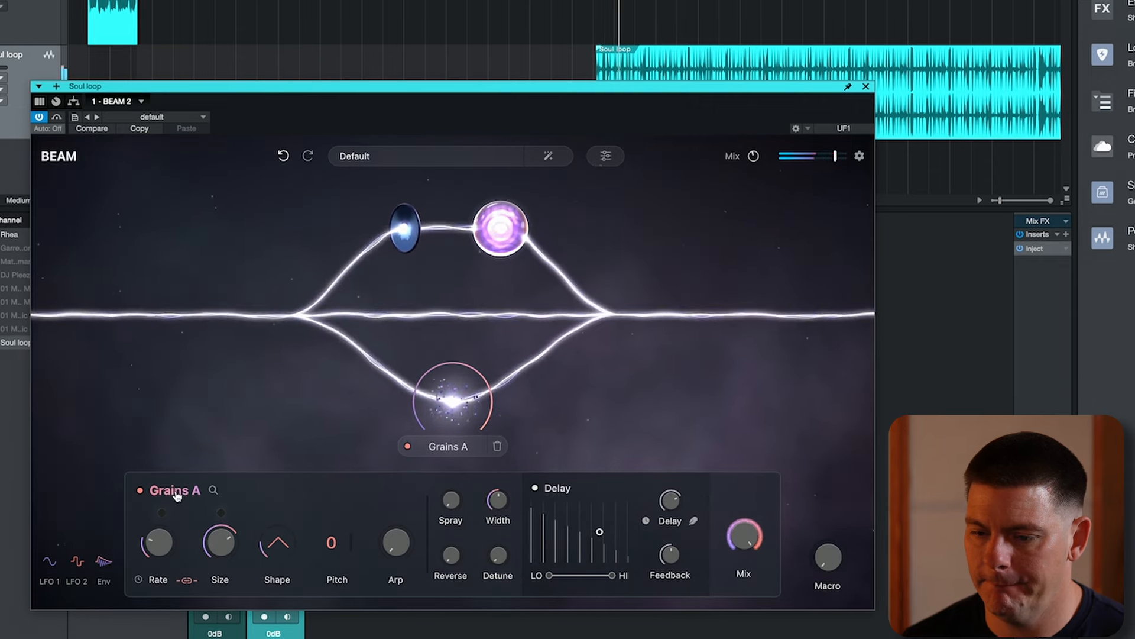
Load the Downwards preset into Grains A and set its mix to maximum.
left_click(214, 490)
left_click(497, 425)
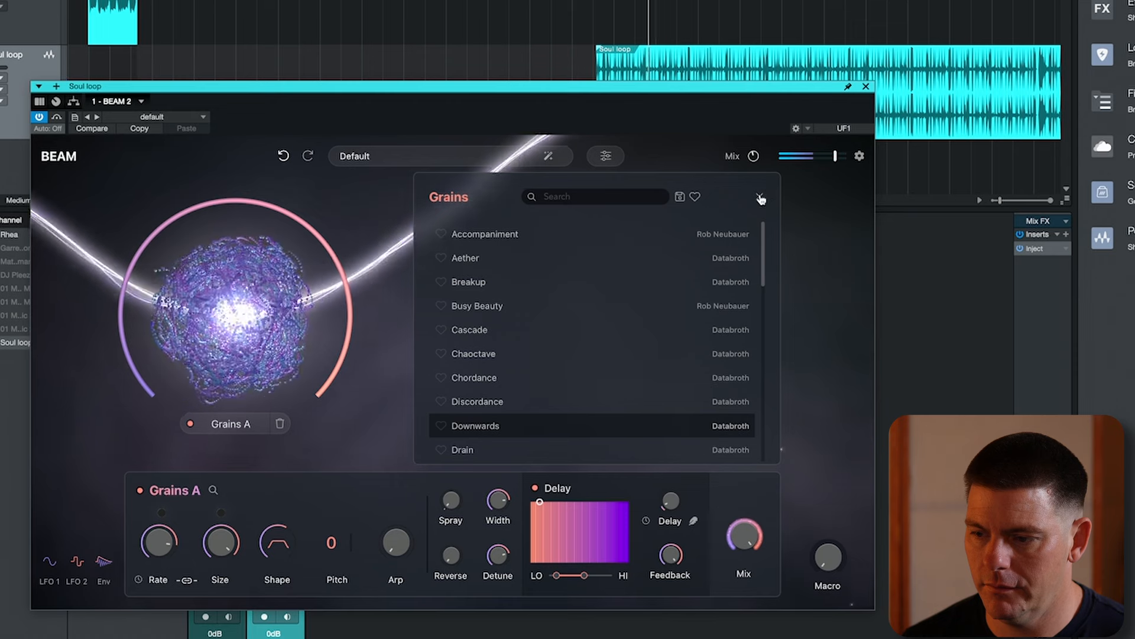
left_click(760, 197)
left_click_drag(744, 536, 745, 398)
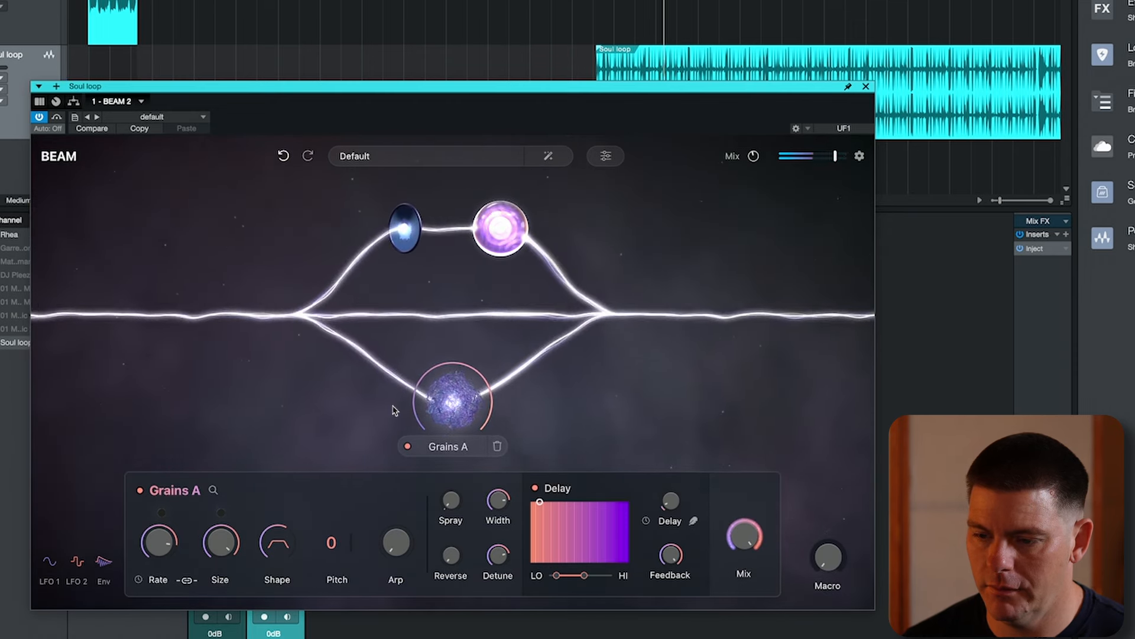
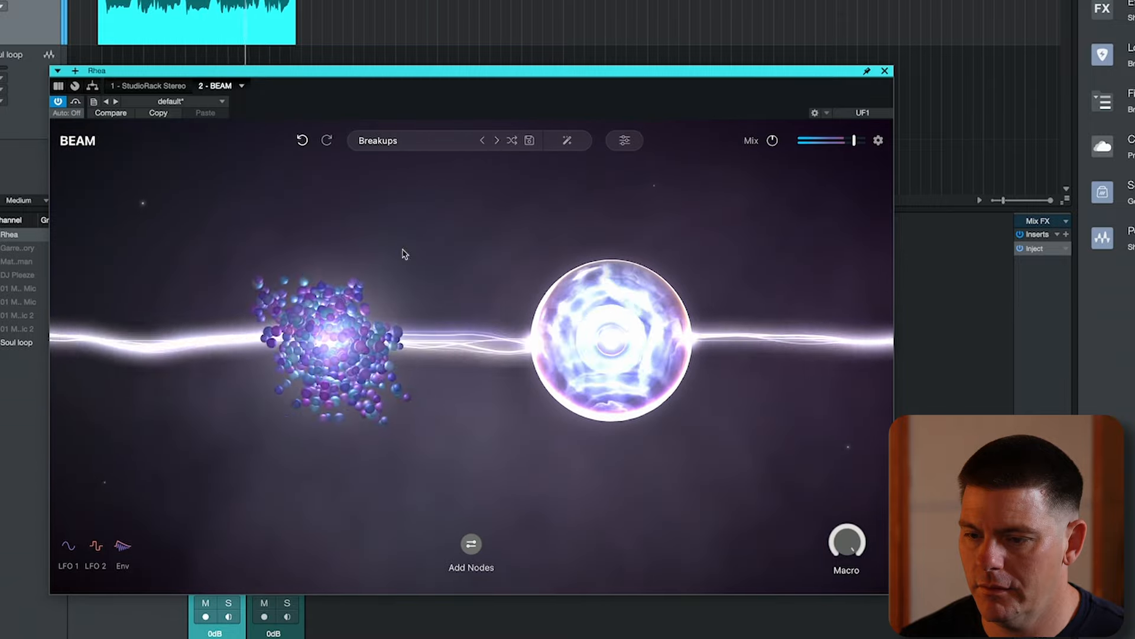
Open Space A in the Breakups preset, then audition the Bygone and Den Reflections presets on the playing track.
left_click(611, 340)
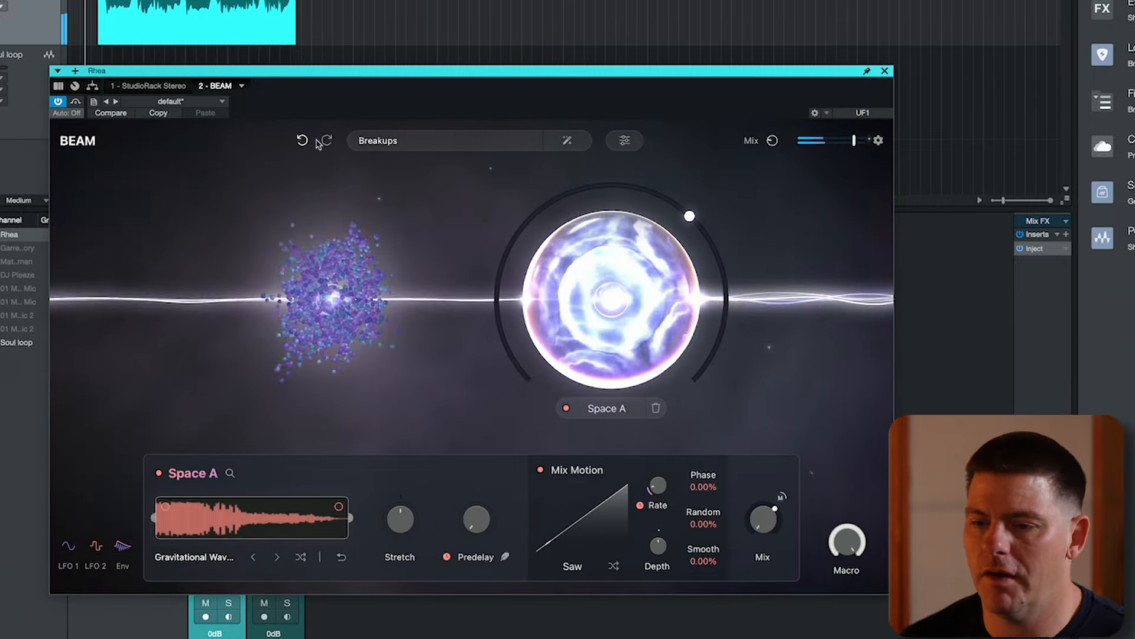
left_click(501, 141)
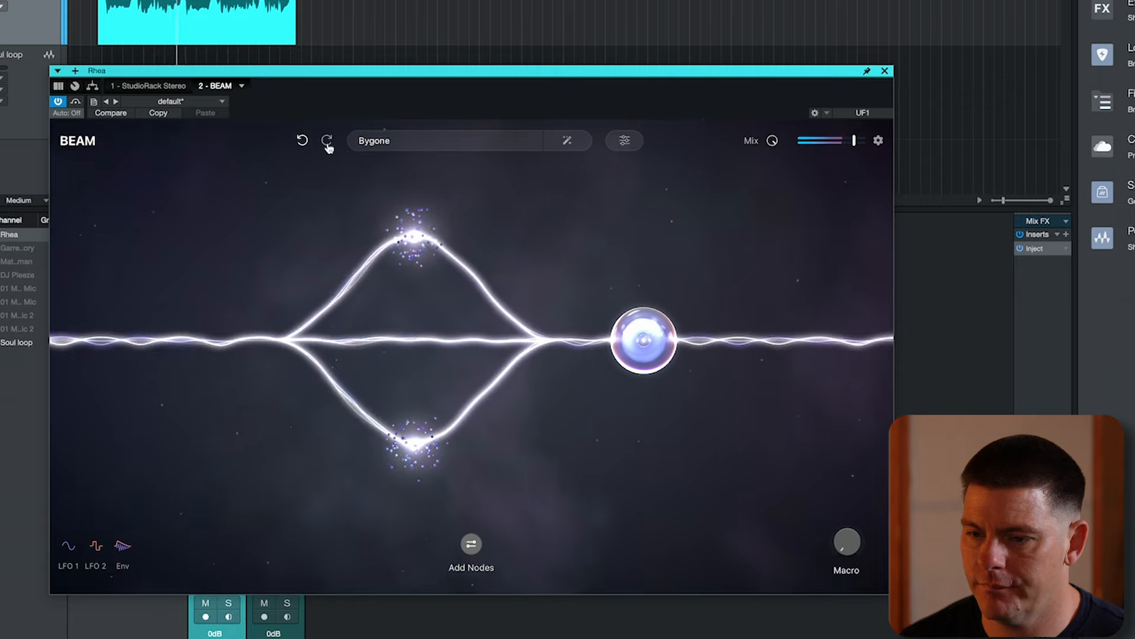
left_click(497, 142)
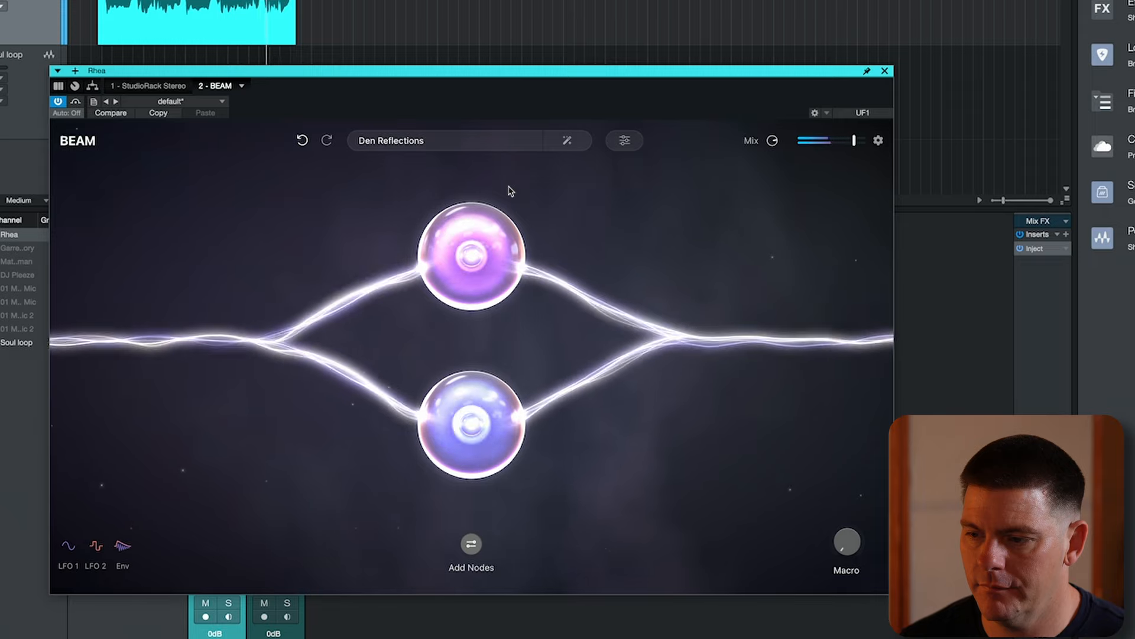
Inspect the Path A and Path B settings, both Space nodes and the modulator mappings of the Den Reflections preset.
left_click(479, 252)
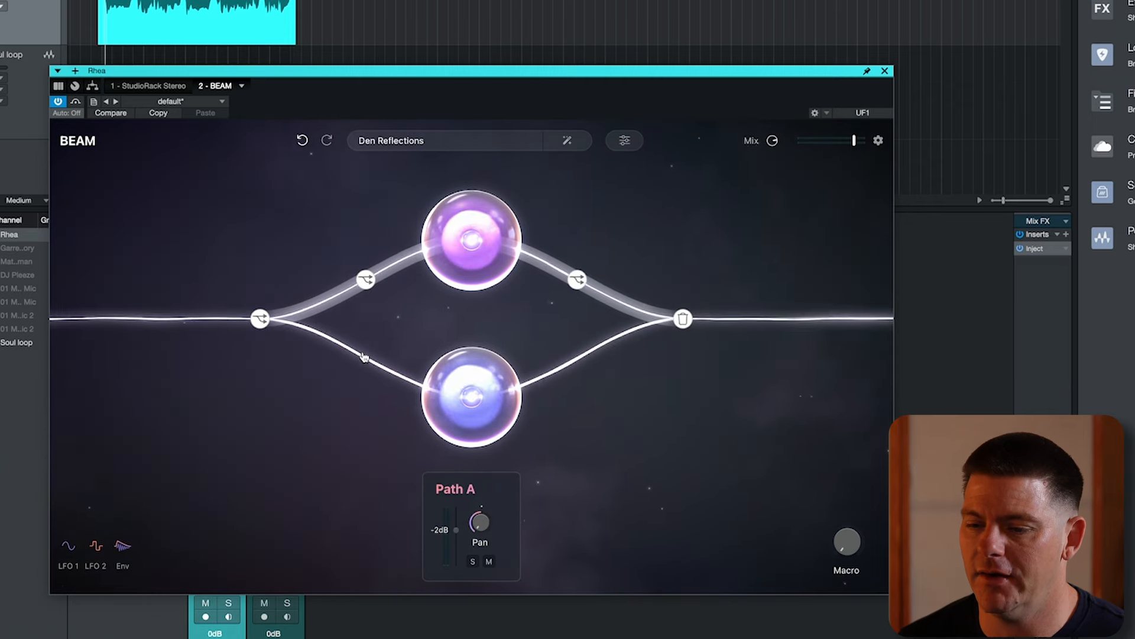
left_click(362, 356)
mouse_move(473, 357)
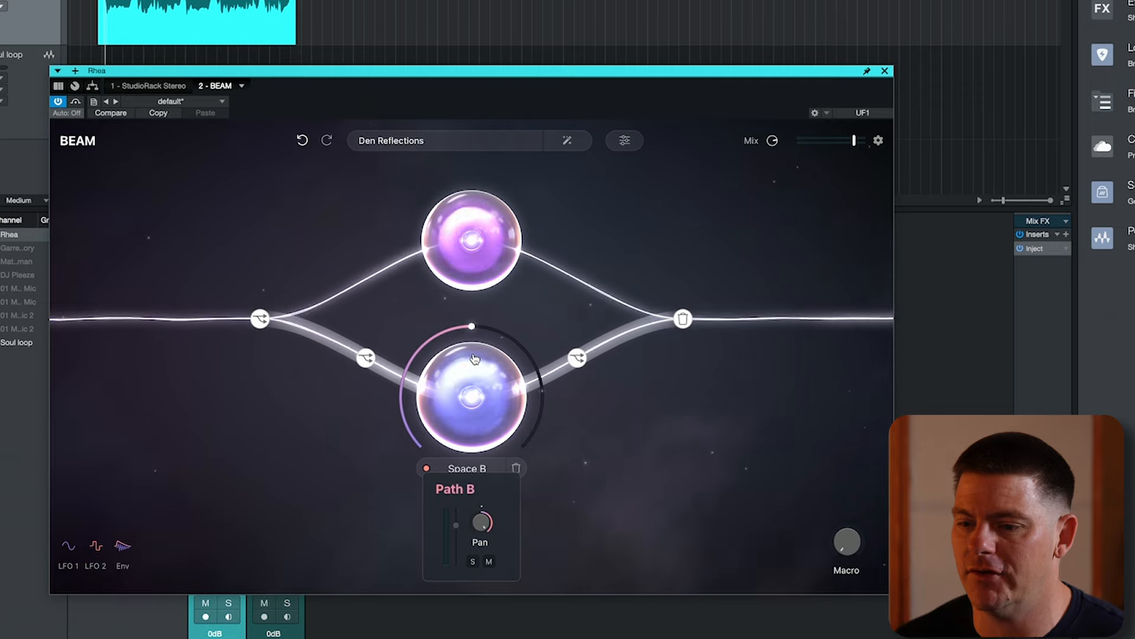
left_click(499, 269)
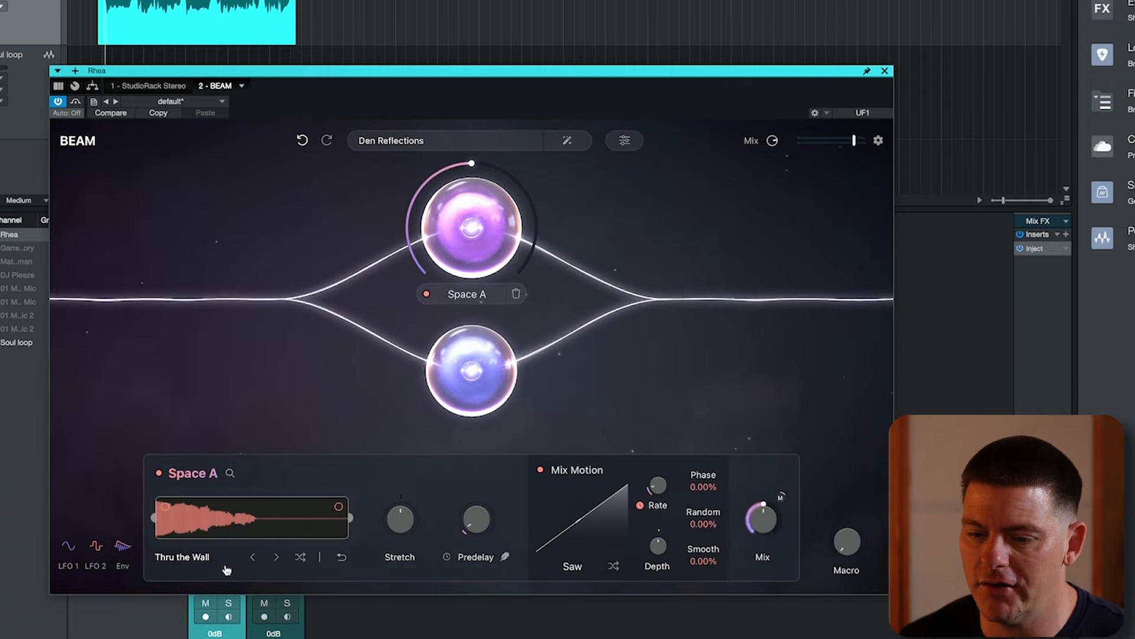
left_click(467, 395)
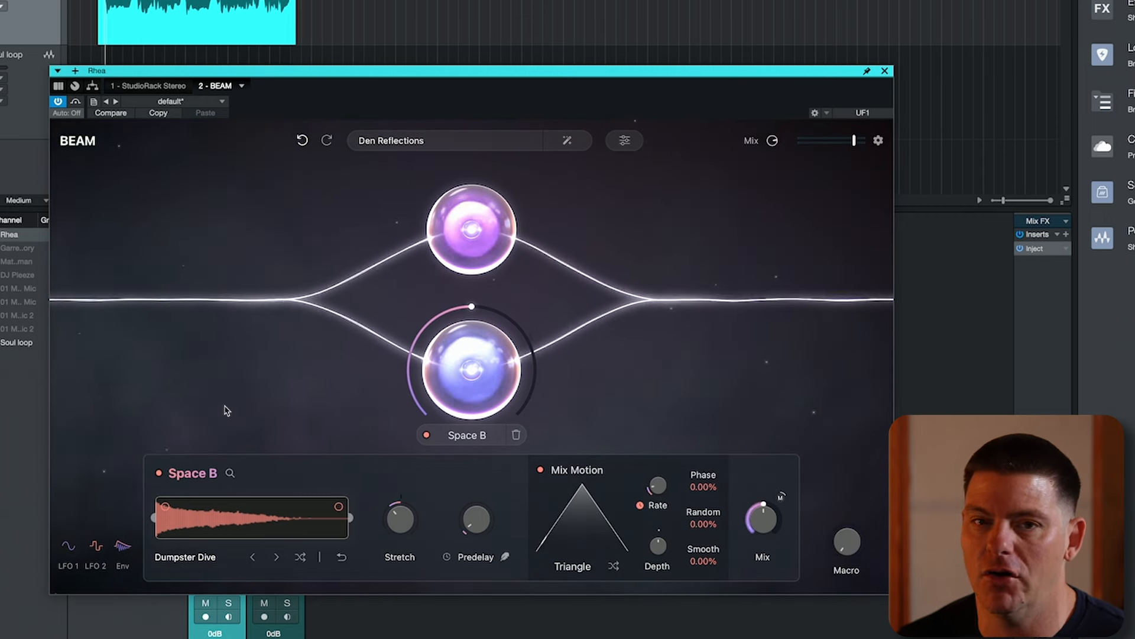
left_click(624, 140)
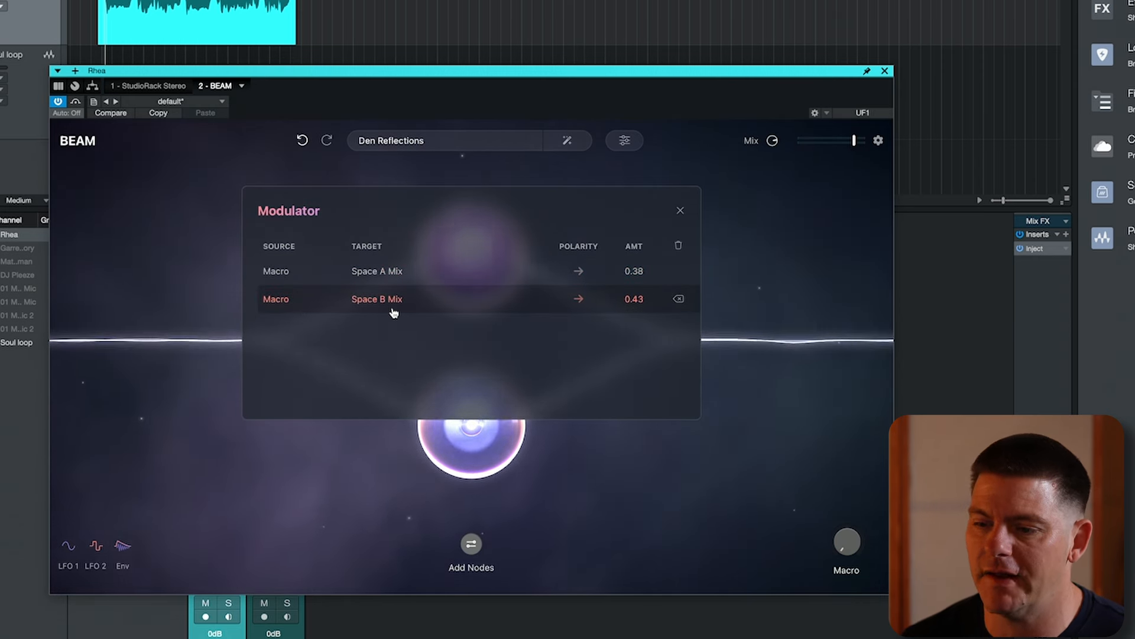
left_click(650, 512)
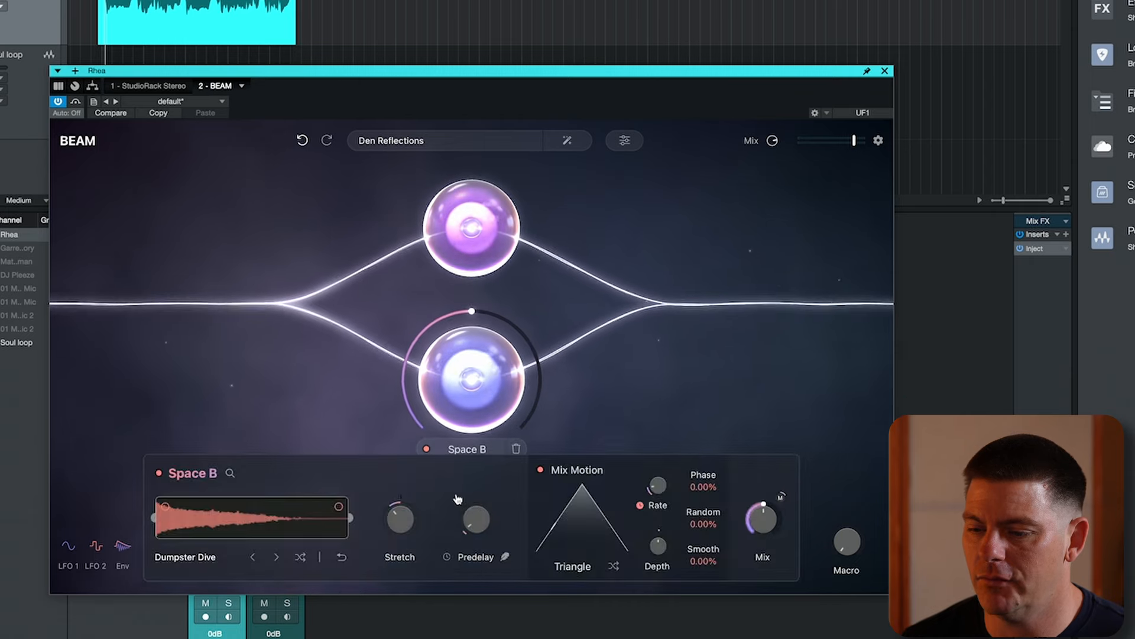
Play the track with Space A open and sweep the macro between 0 and 100%, ending partway up.
mouse_move(850, 552)
left_mouse_down()
mouse_move(857, 456)
mouse_move(849, 547)
mouse_move(844, 482)
mouse_move(855, 548)
left_mouse_up()
left_click(498, 251)
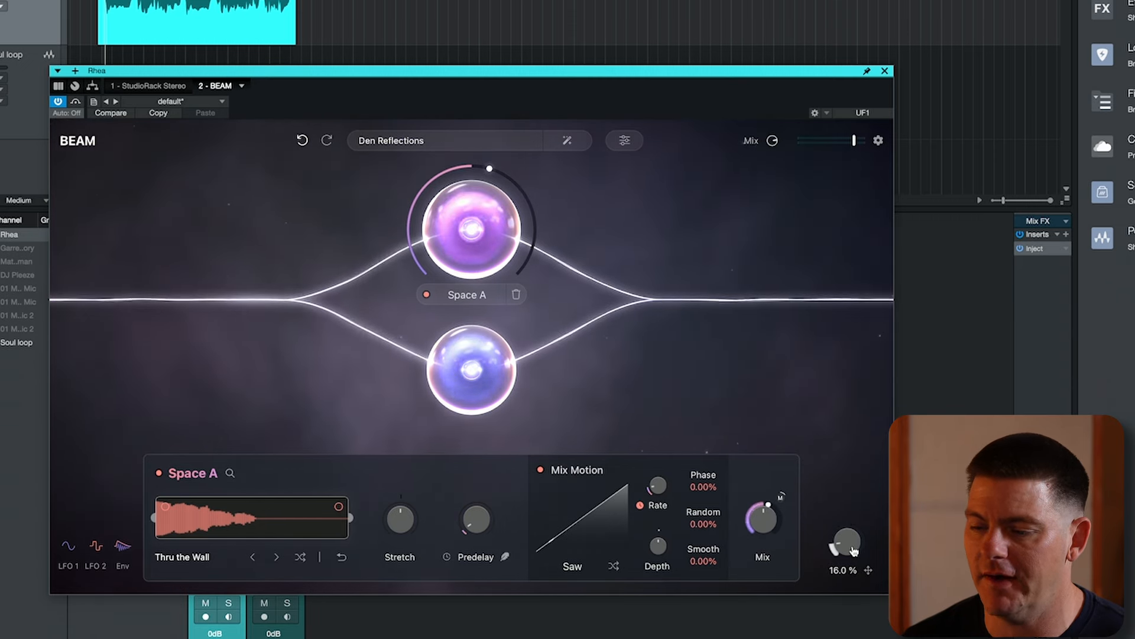
key("space")
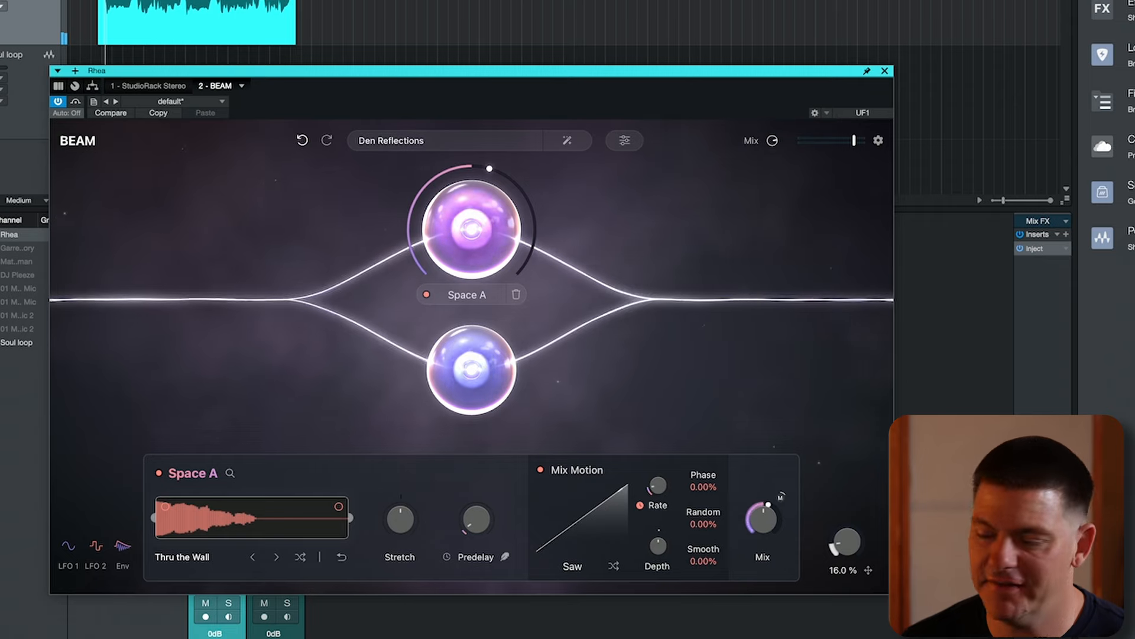
left_click_drag(846, 541, 851, 636)
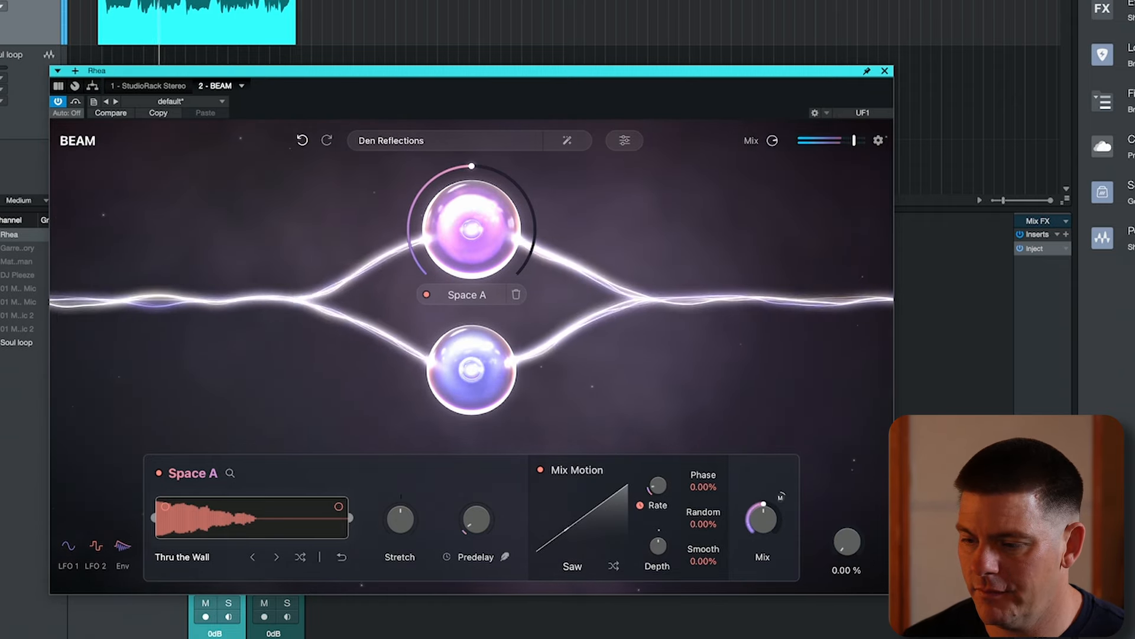
left_click_drag(847, 541, 874, 358)
left_click_drag(847, 542, 851, 635)
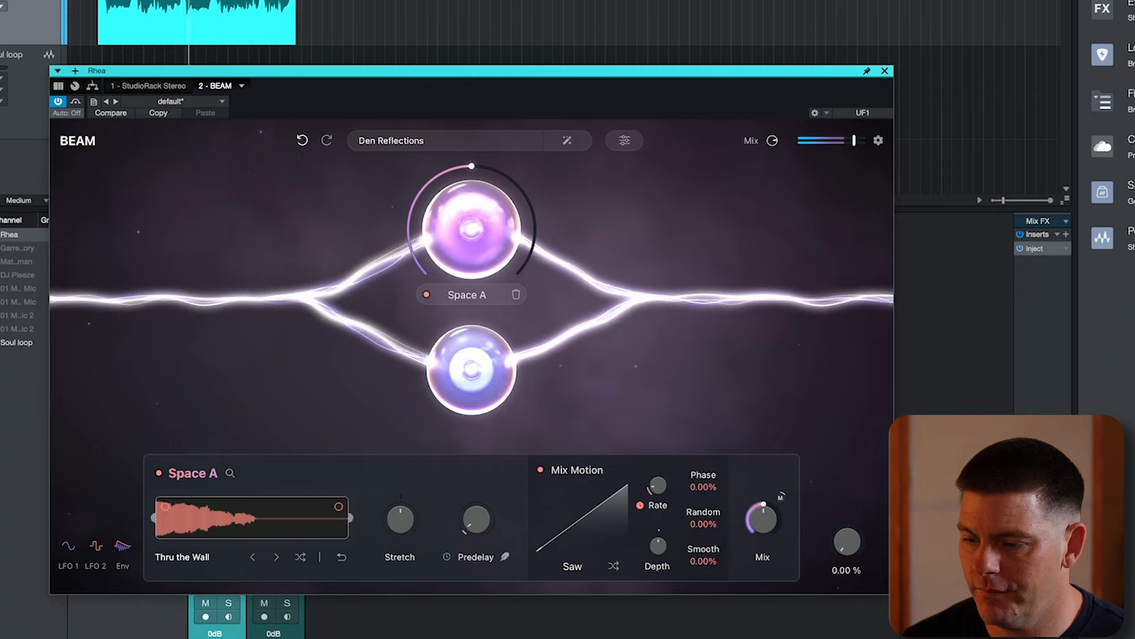
left_click_drag(846, 542, 863, 367)
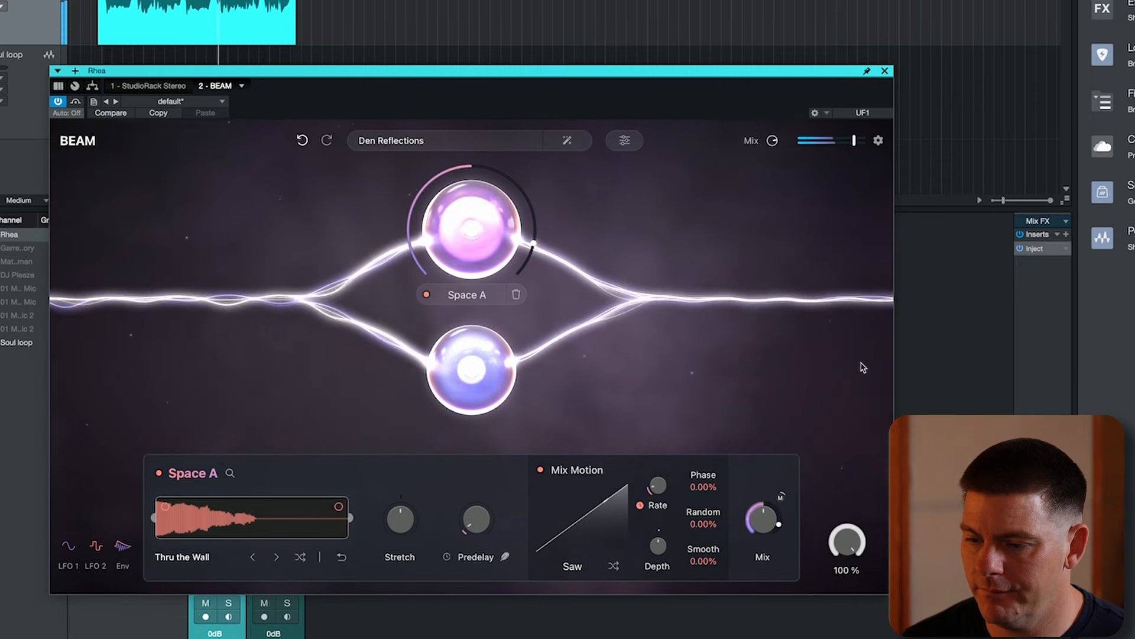
left_click_drag(847, 541, 852, 507)
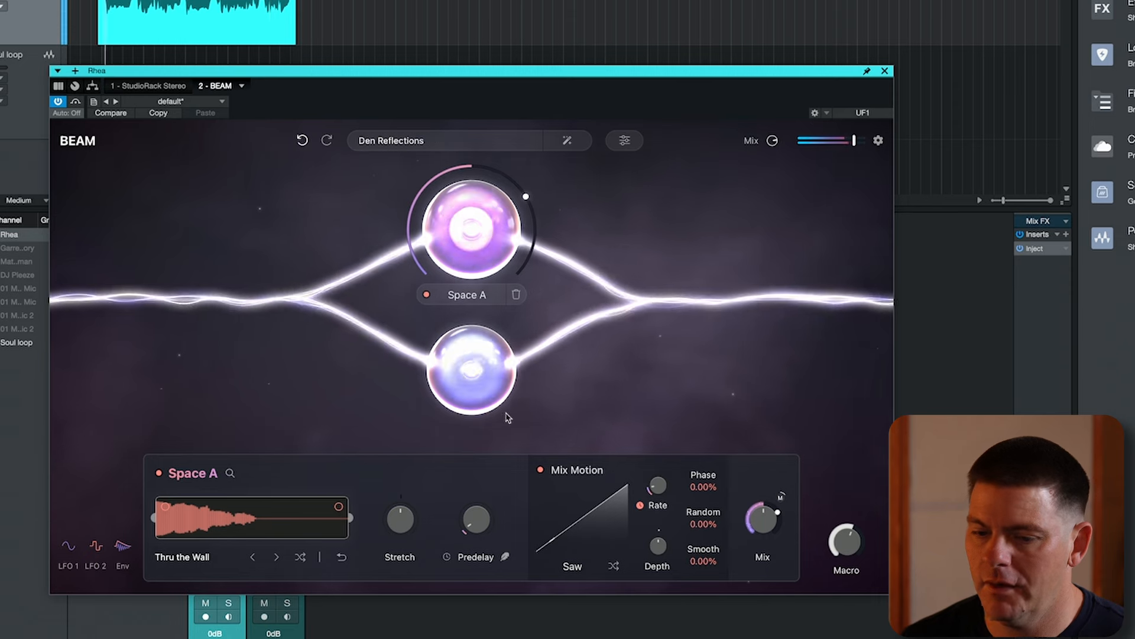
Map LFO 2 to Space A's Predelay and raise LFO 2's rate to about mid-range while the track plays.
left_click(97, 544)
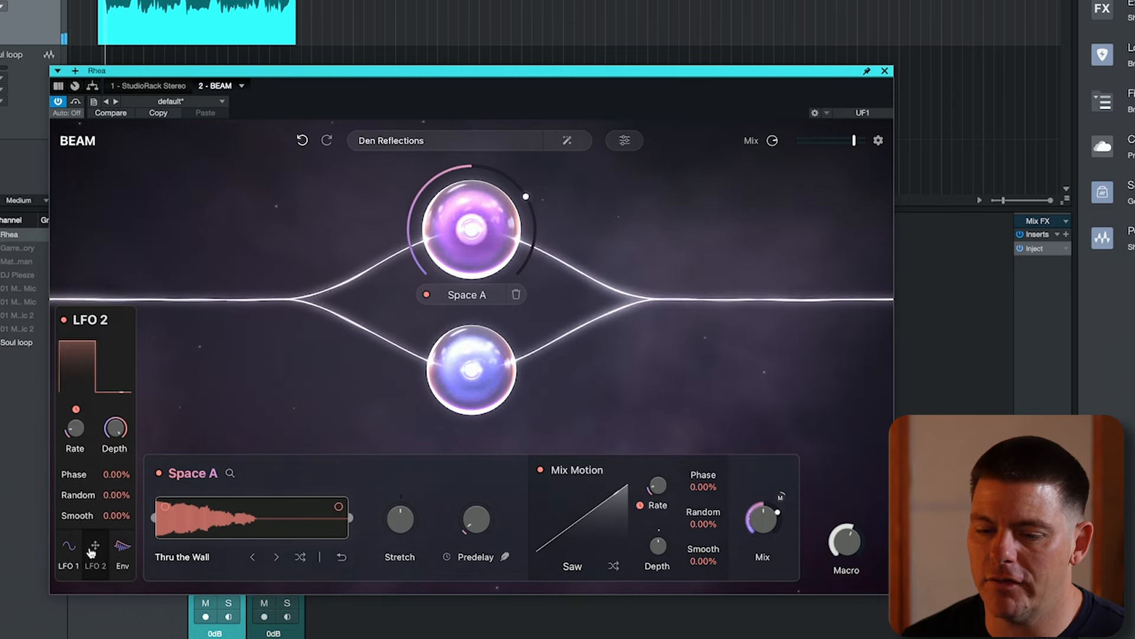
left_click_drag(91, 552, 473, 512)
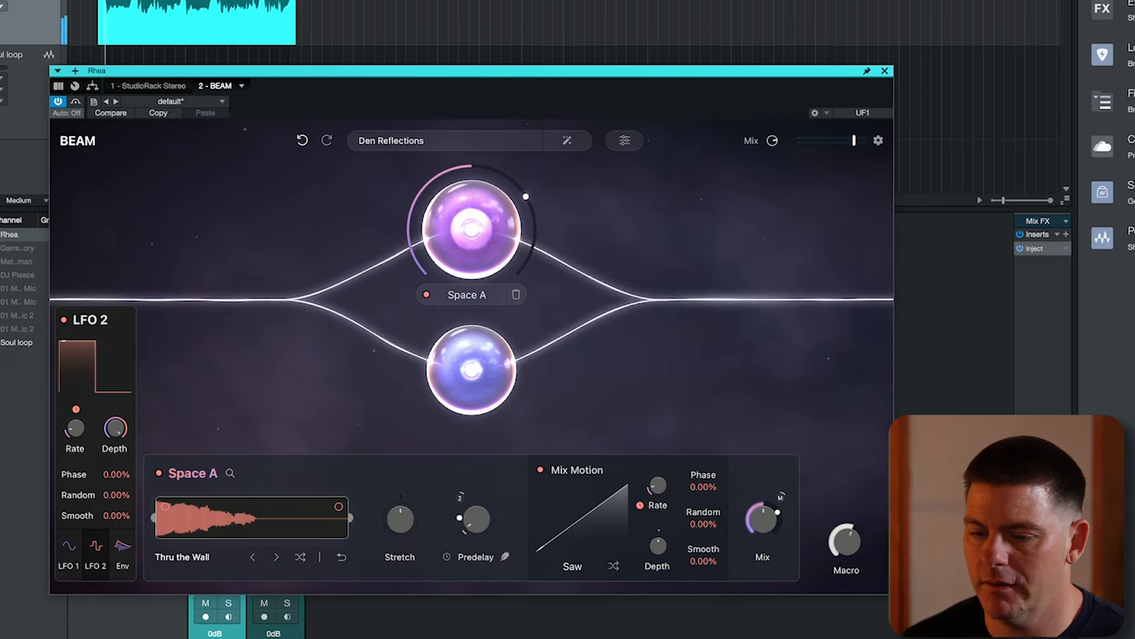
key("space")
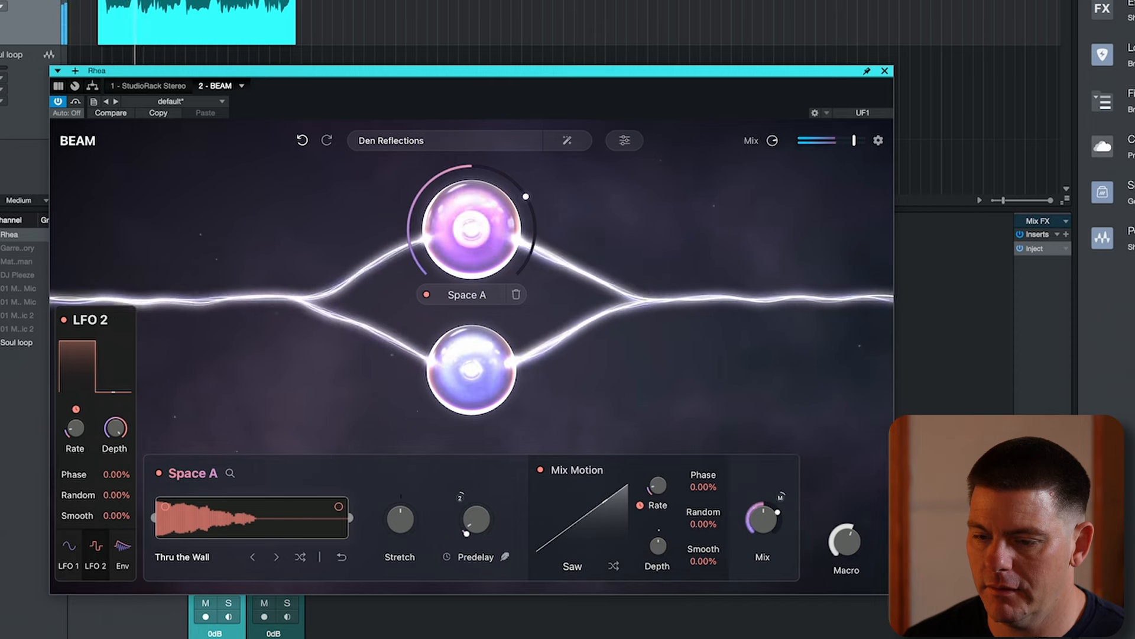
mouse_move(75, 427)
left_mouse_down()
mouse_move(76, 402)
mouse_move(80, 419)
left_mouse_up()
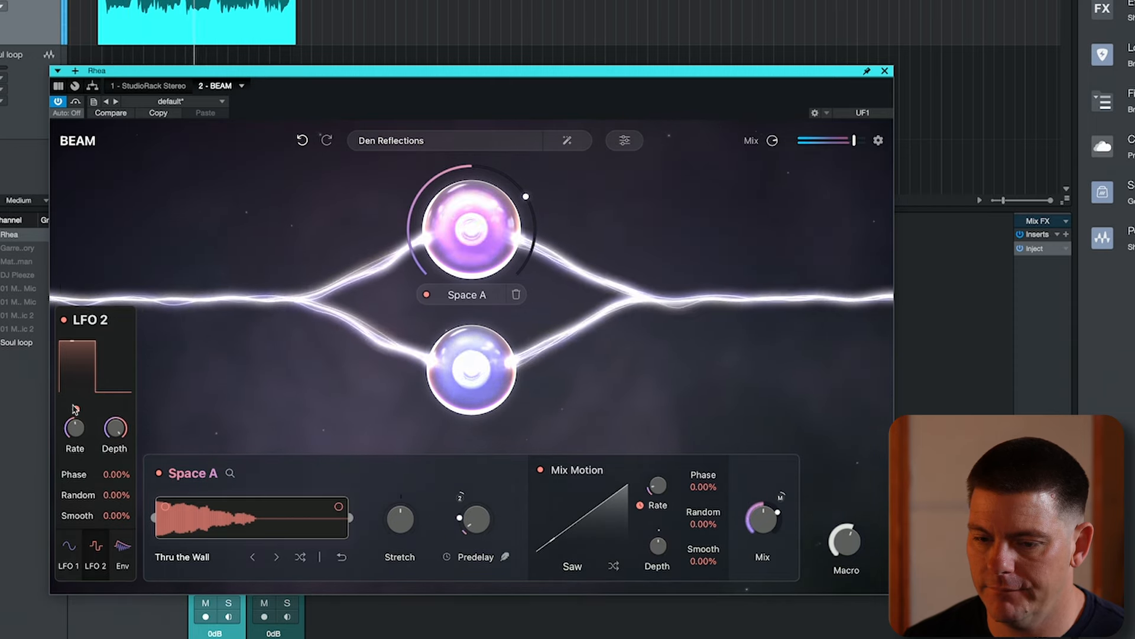
Change LFO 2's shape from Square to the first curved waveform in the third row of shapes, then close the shape list.
left_click(83, 375)
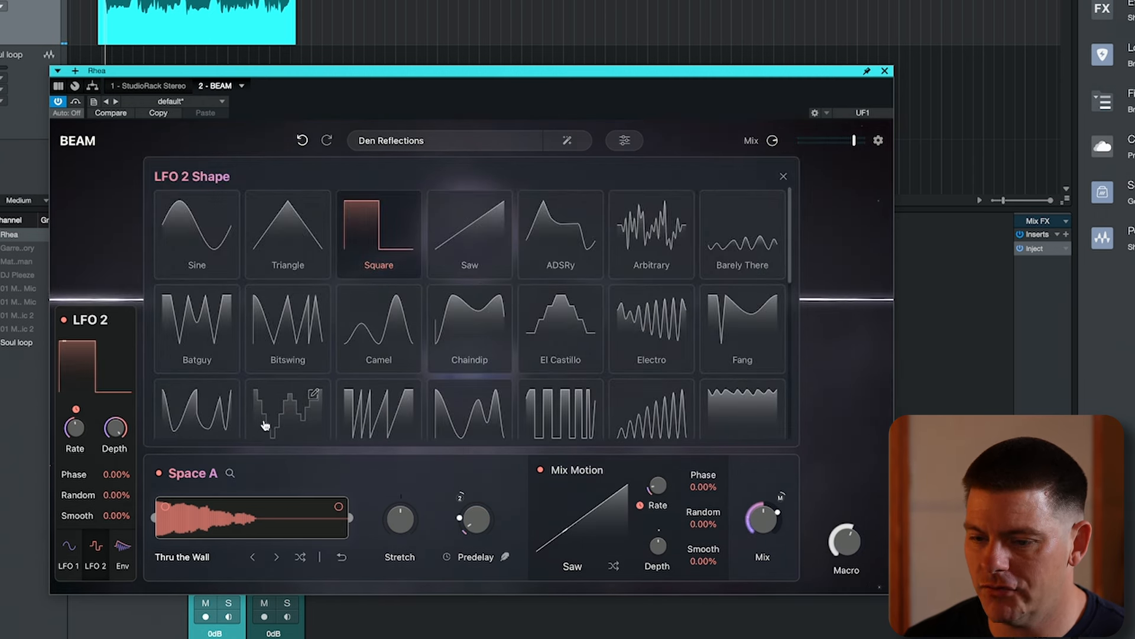
left_click(200, 421)
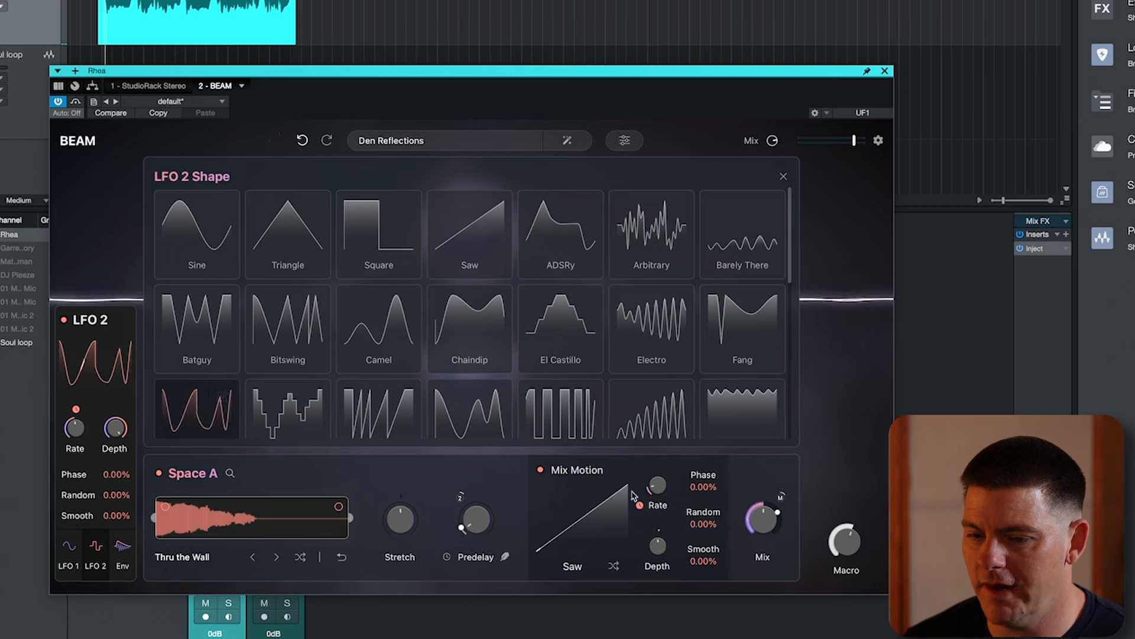
left_click(784, 178)
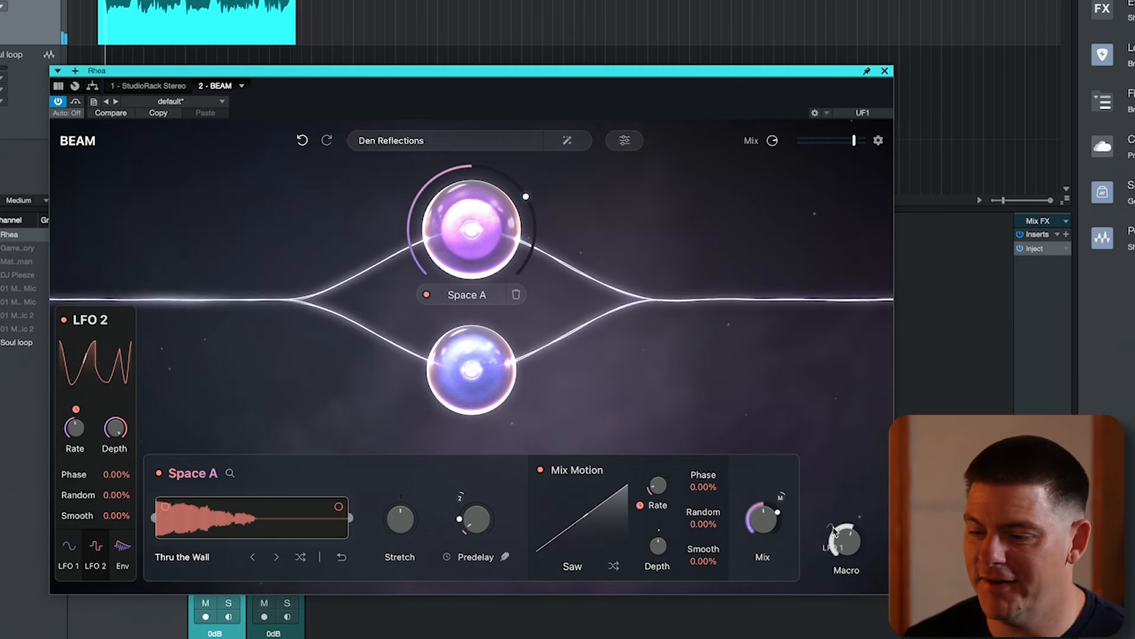
Map LFO 1 to Space A's Mix and remove the LFO 2 mapping on Space A's Predelay from the modulator list.
left_click_drag(834, 531, 759, 524)
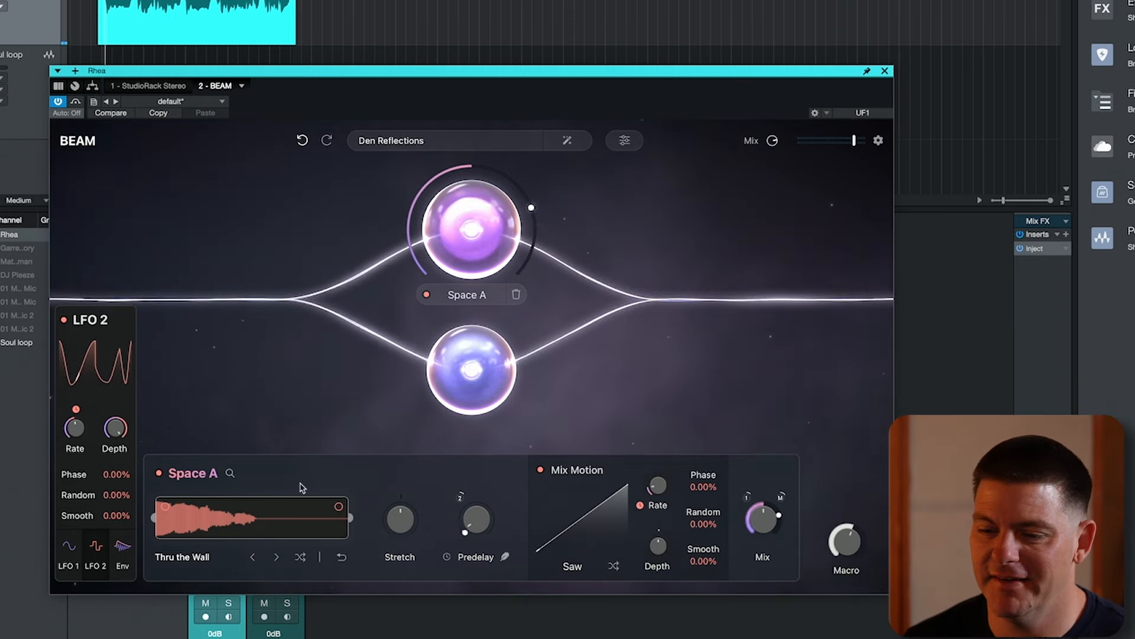
key("space")
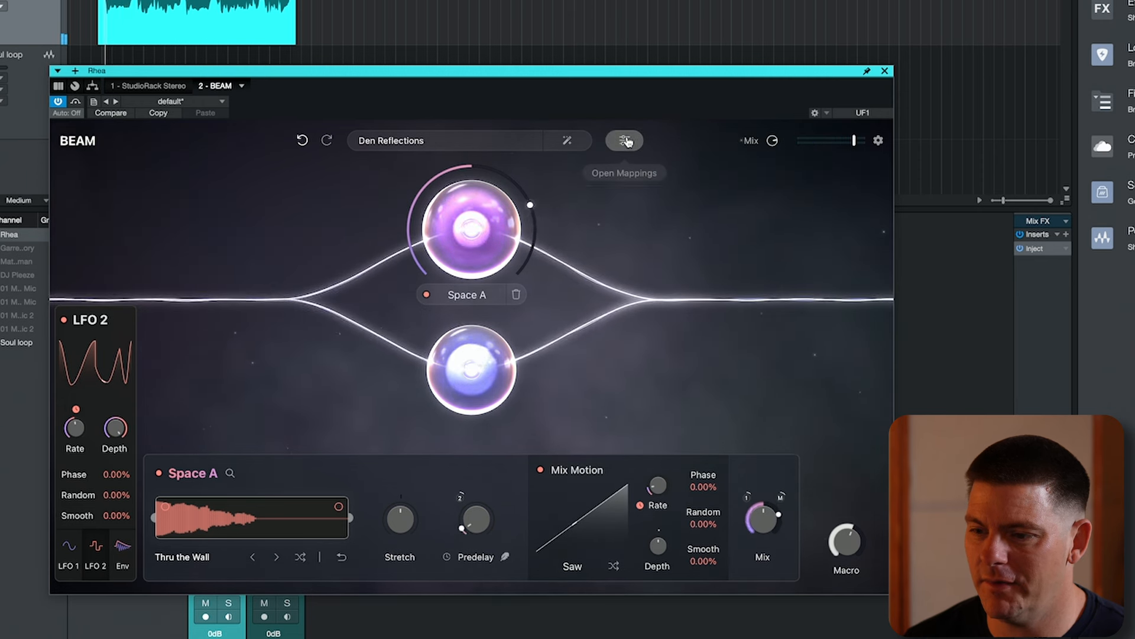
left_click(624, 140)
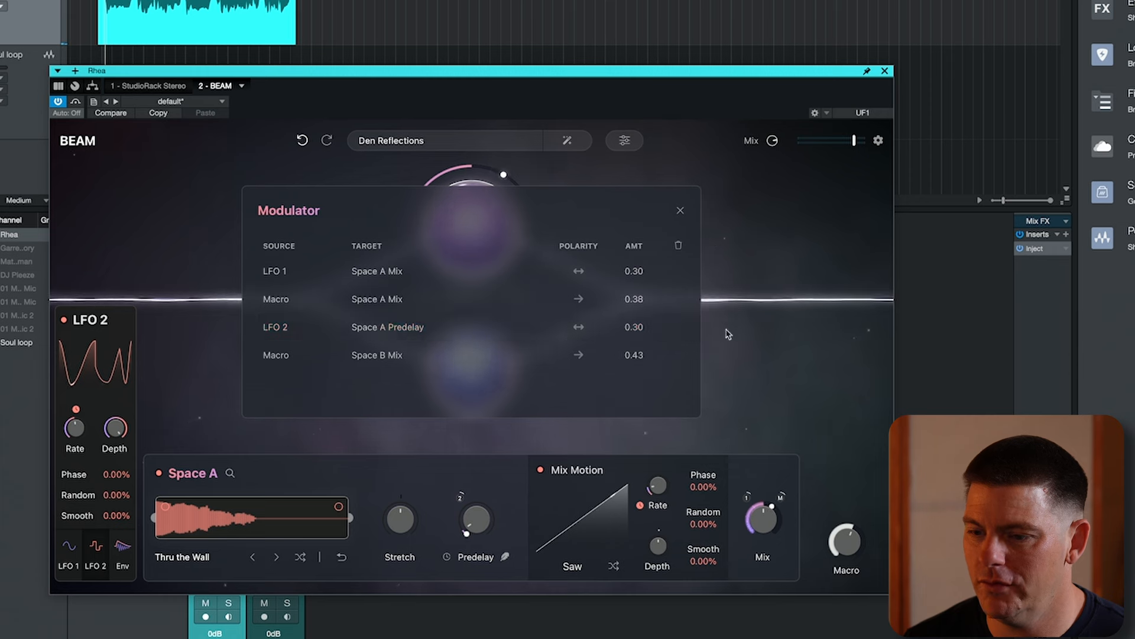
left_click(679, 327)
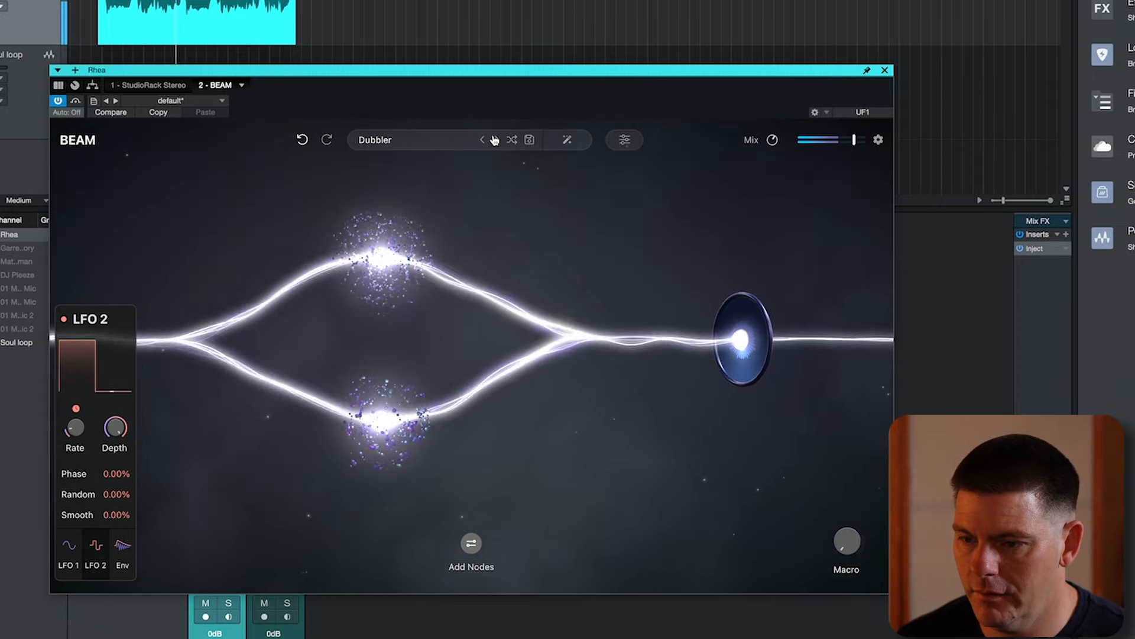
Audition the Flux Washer, Gooey, Groove Me and Liquid Echo presets in turn on the playing track.
left_click(497, 141)
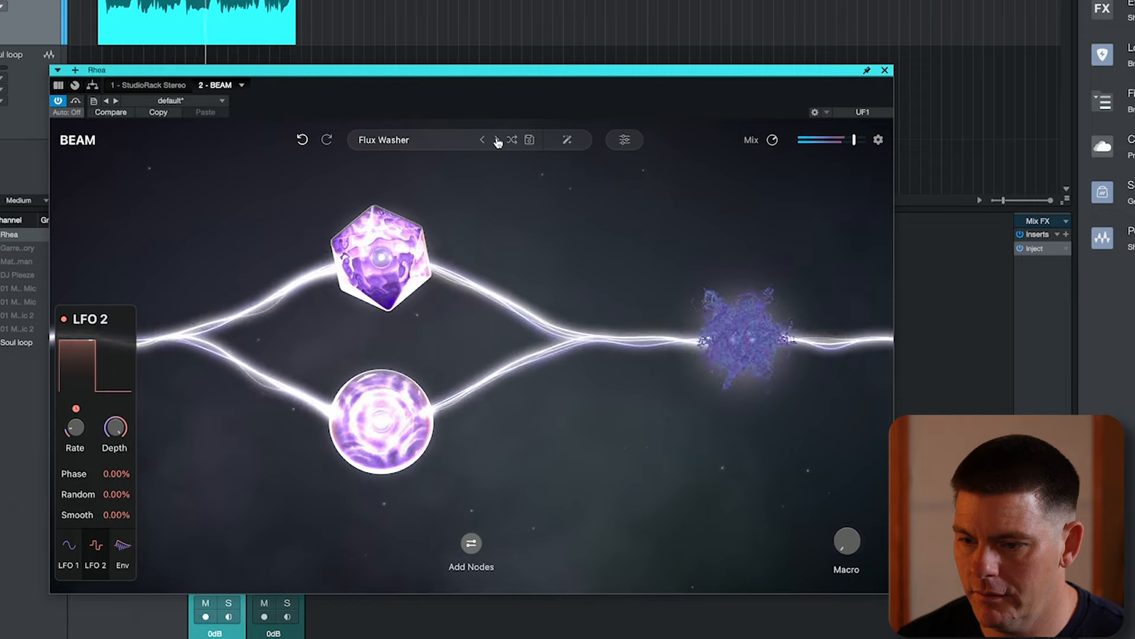
left_click(498, 141)
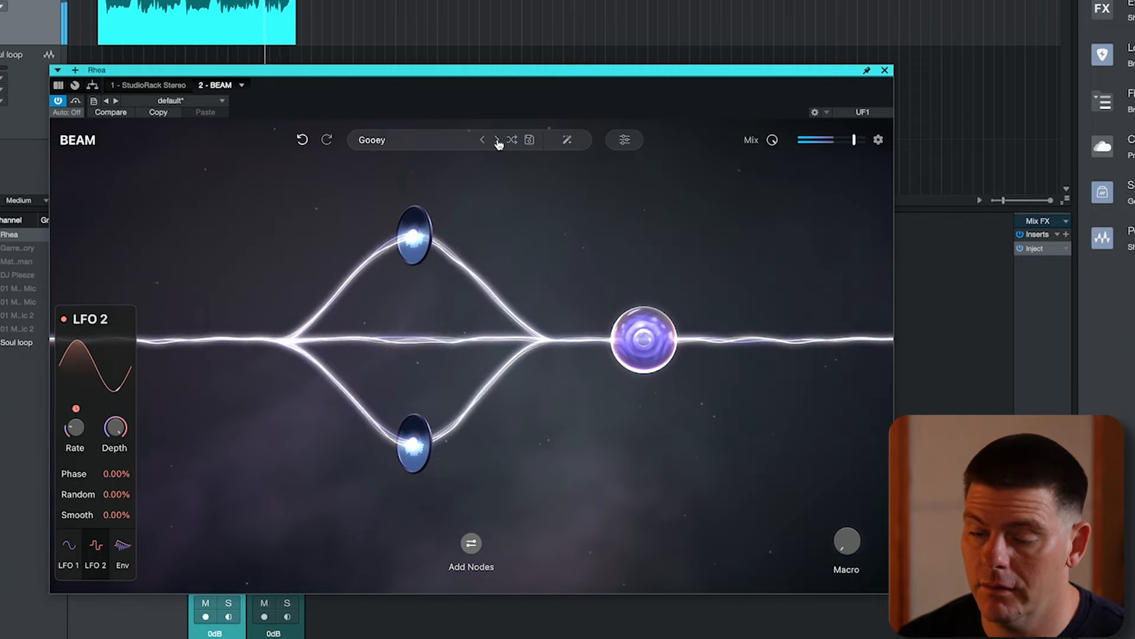
left_click(498, 141)
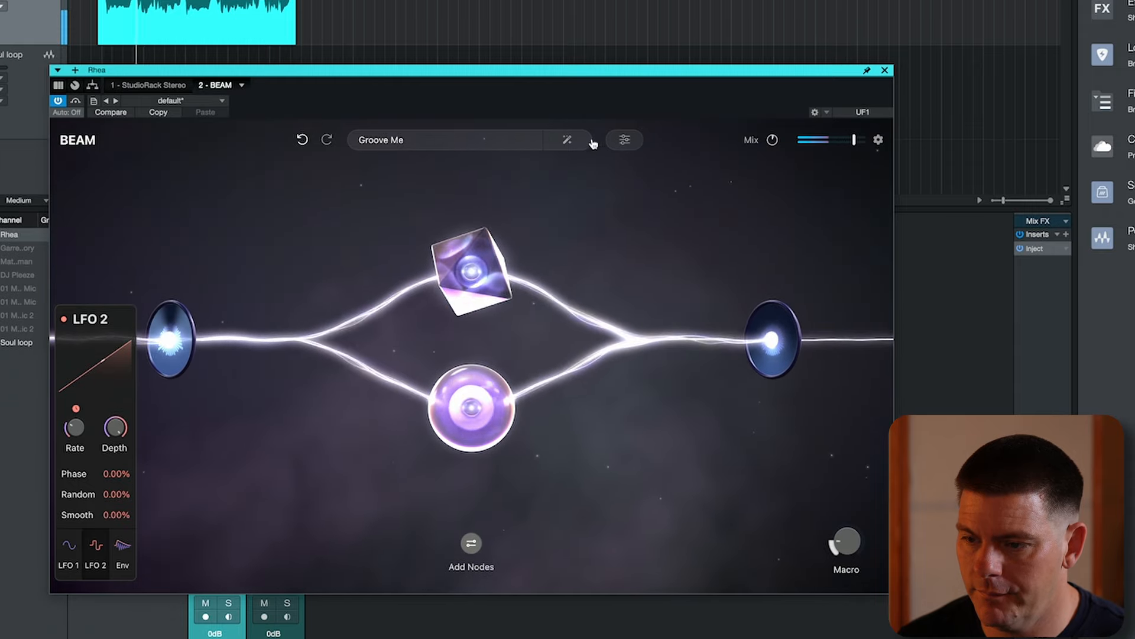
mouse_move(537, 147)
left_click(498, 141)
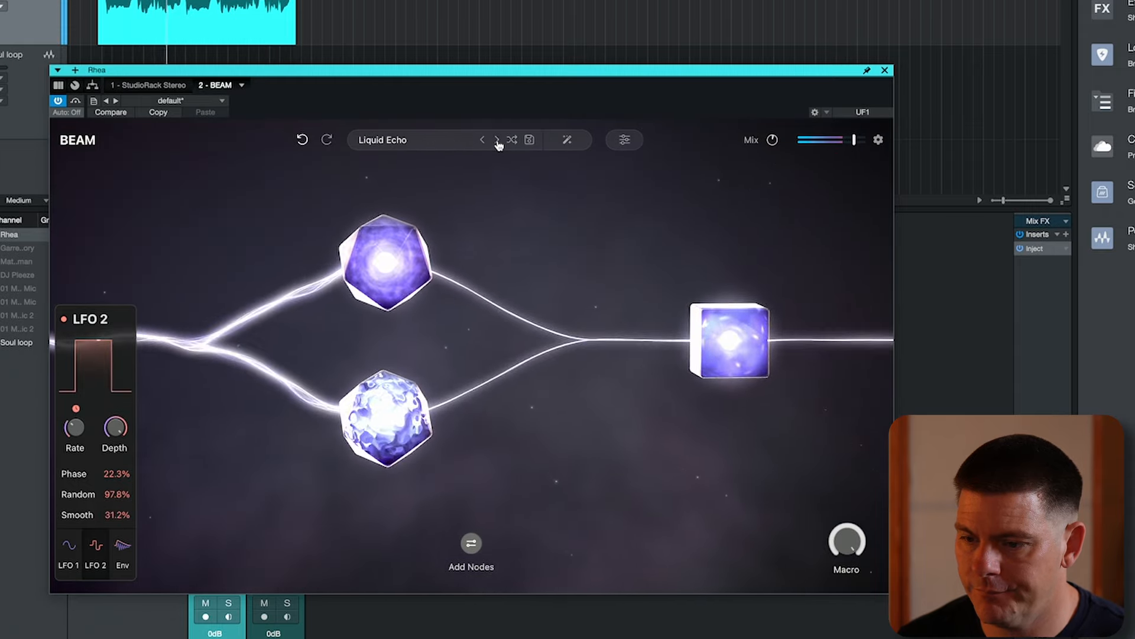
Generate random beam presets twice while the track plays, starting from Liquid Echo.
left_click(566, 145)
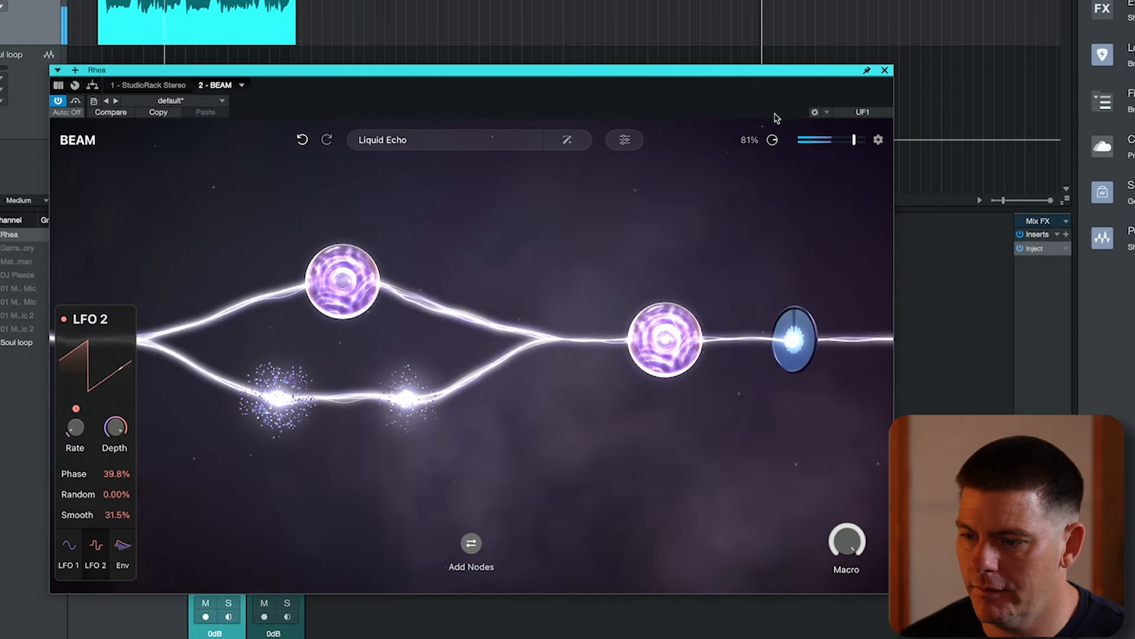
mouse_move(774, 140)
left_click(567, 140)
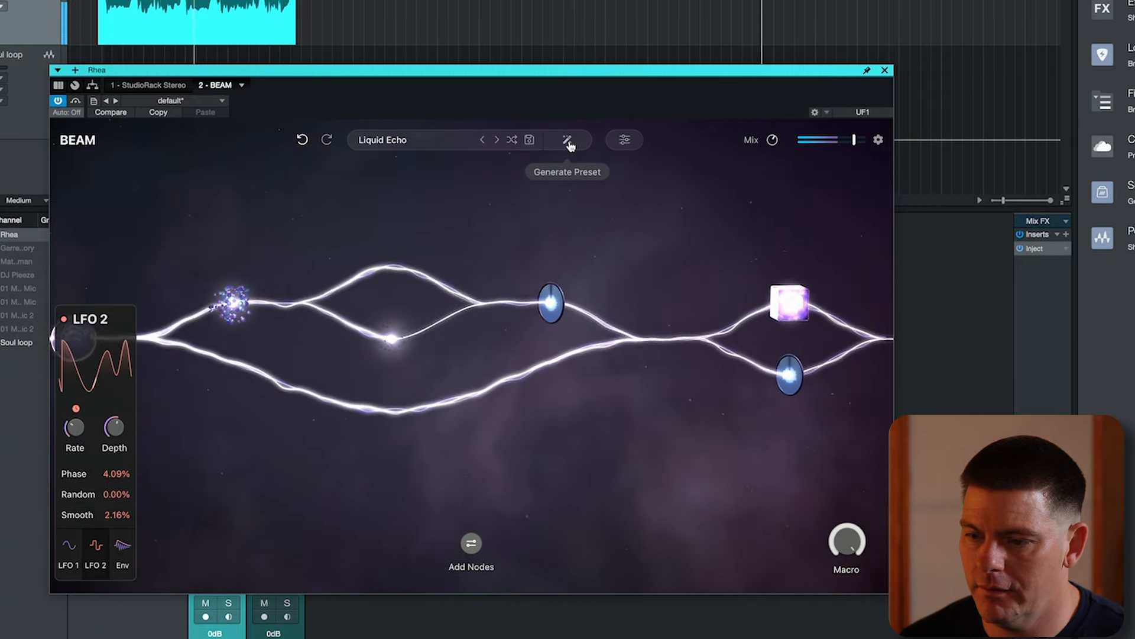